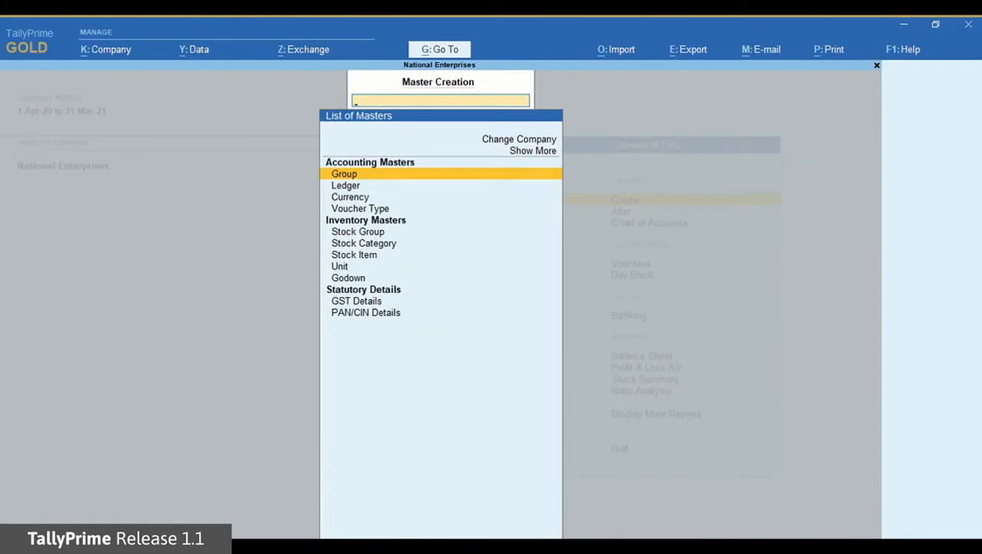
Step: Create a new ledger named ICICI Bank under the Bank Accounts group
{"action": "key", "text": "Down"}
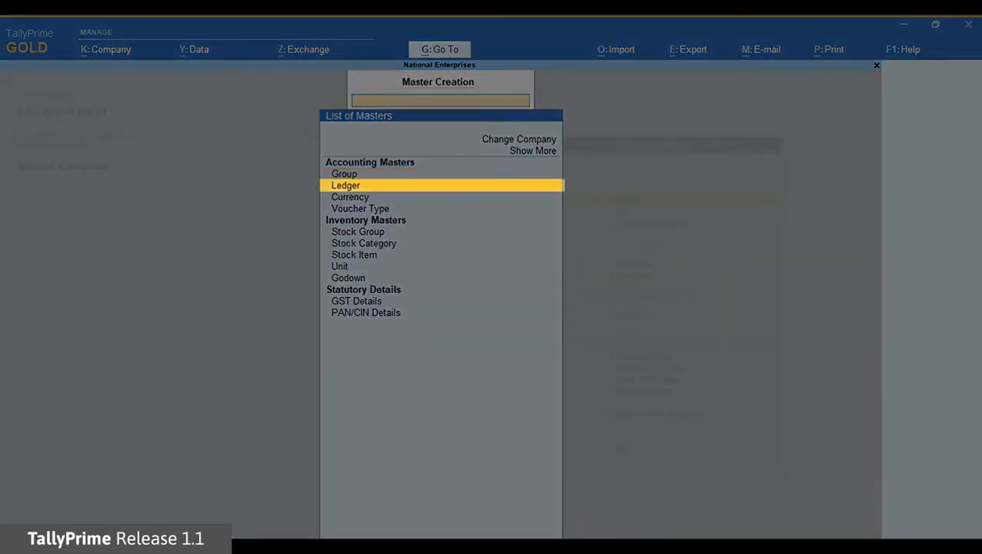
{"action": "key", "text": "Return"}
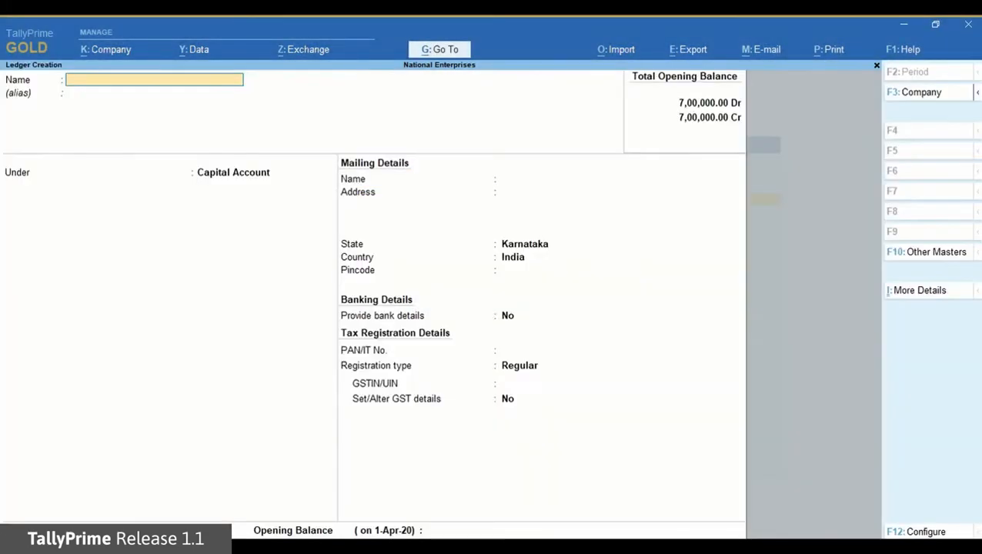
{"action": "type", "text": "ICICI Bank"}
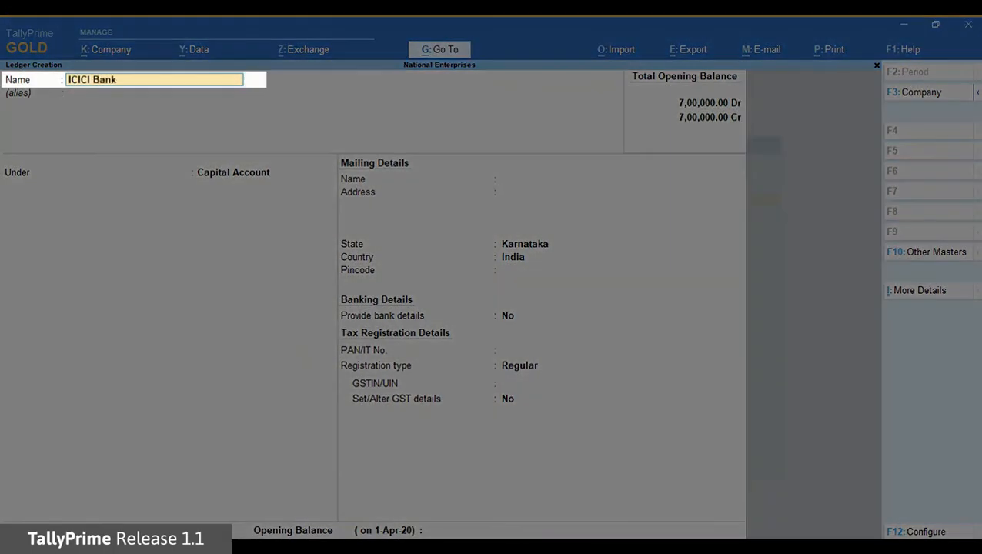
{"action": "key", "text": "Return"}
{"action": "key", "text": "Return"}
{"action": "type", "text": "Ban"}
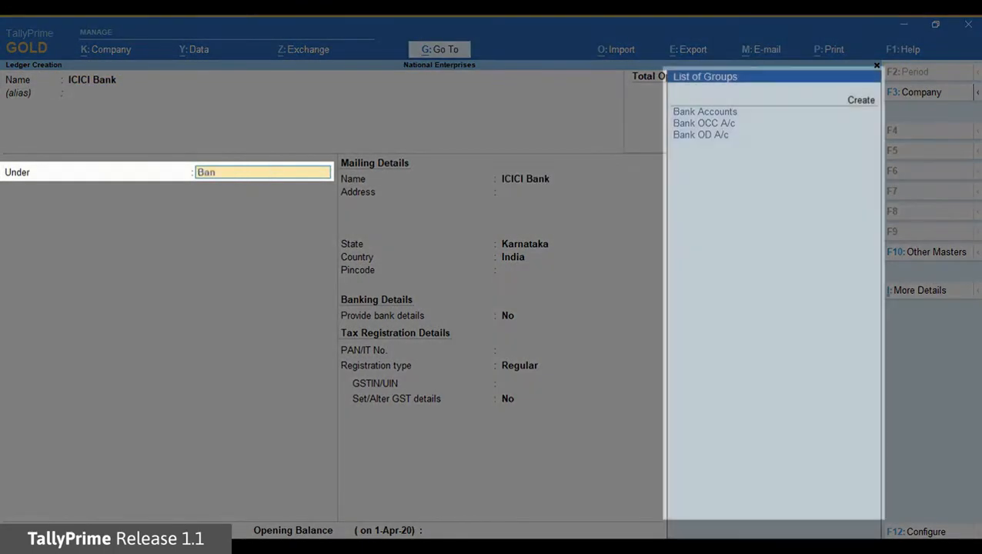
{"action": "key", "text": "Return"}
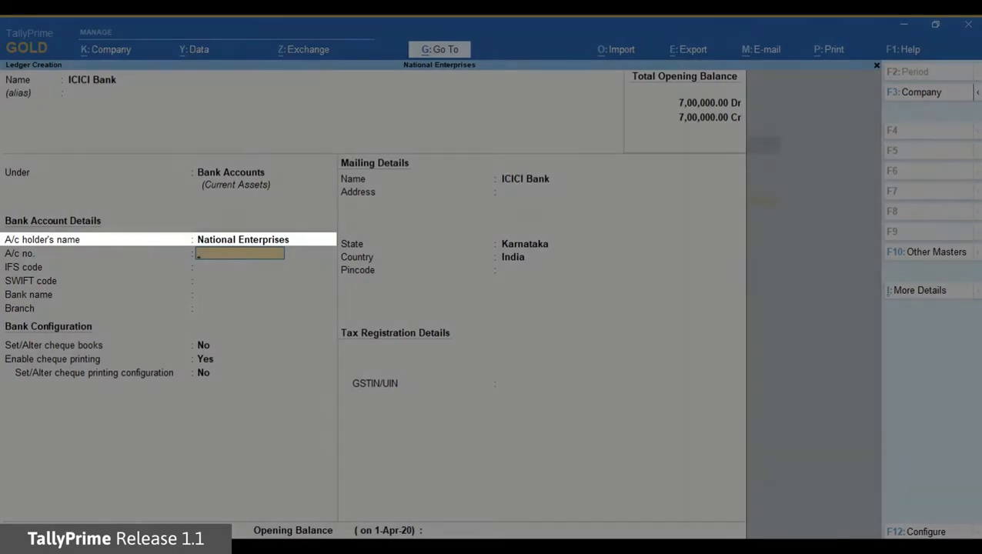
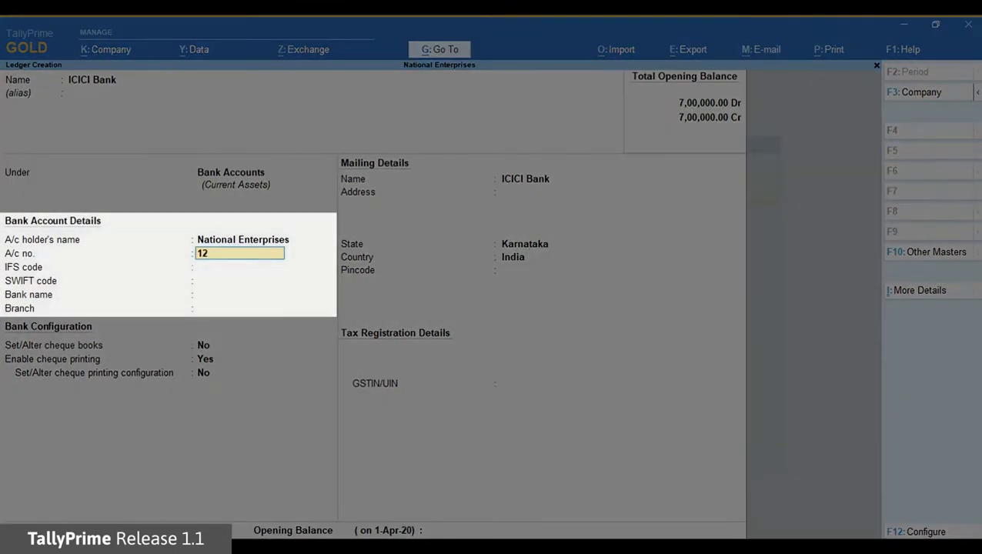
Step: Enter the account number, IFS code ICIC0006561, bank ICICI Bank (India) and branch M.G.Road
{"action": "key", "text": "Return"}
{"action": "type", "text": "ICIC00065"}
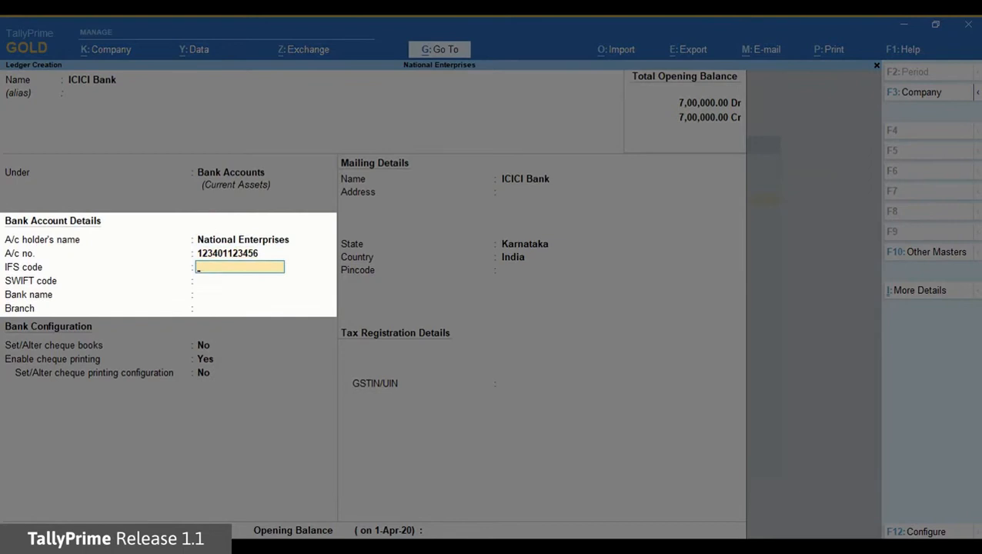
{"action": "type", "text": "61"}
{"action": "key", "text": "Return"}
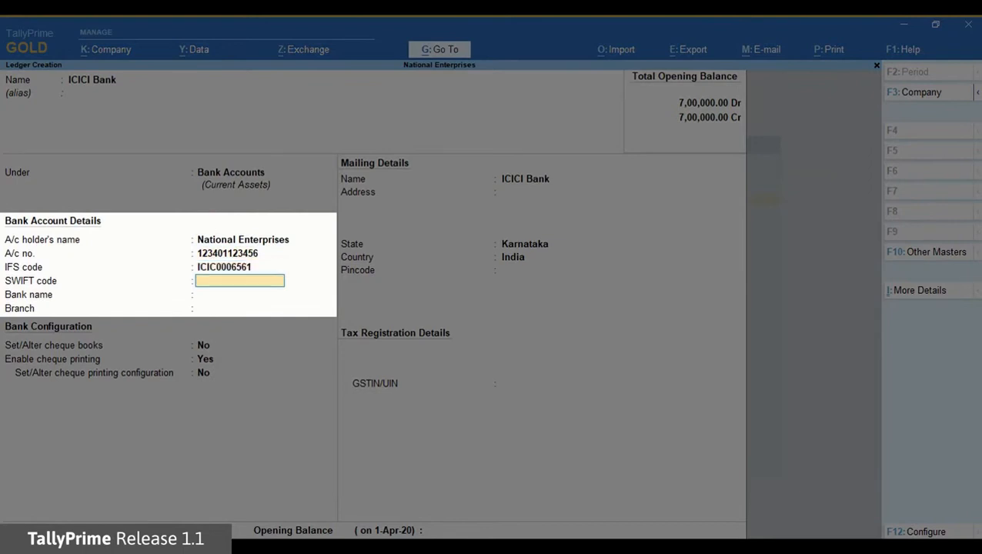
{"action": "key", "text": "Return"}
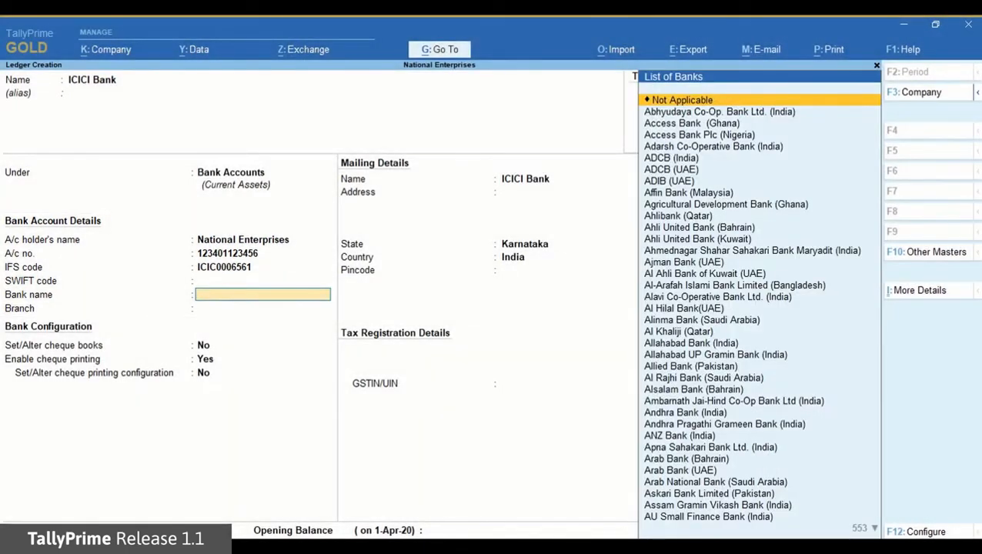
{"action": "type", "text": "Ici"}
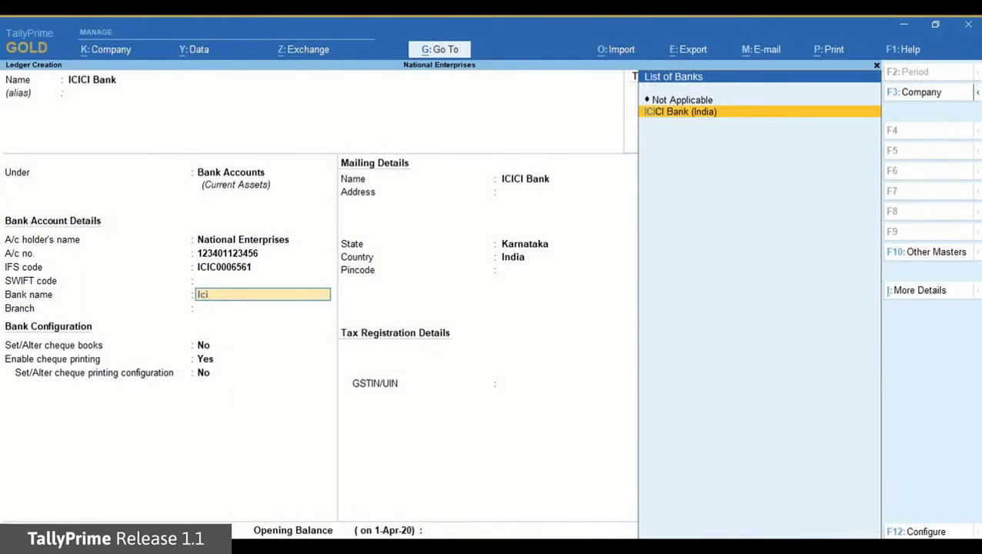
{"action": "key", "text": "Return"}
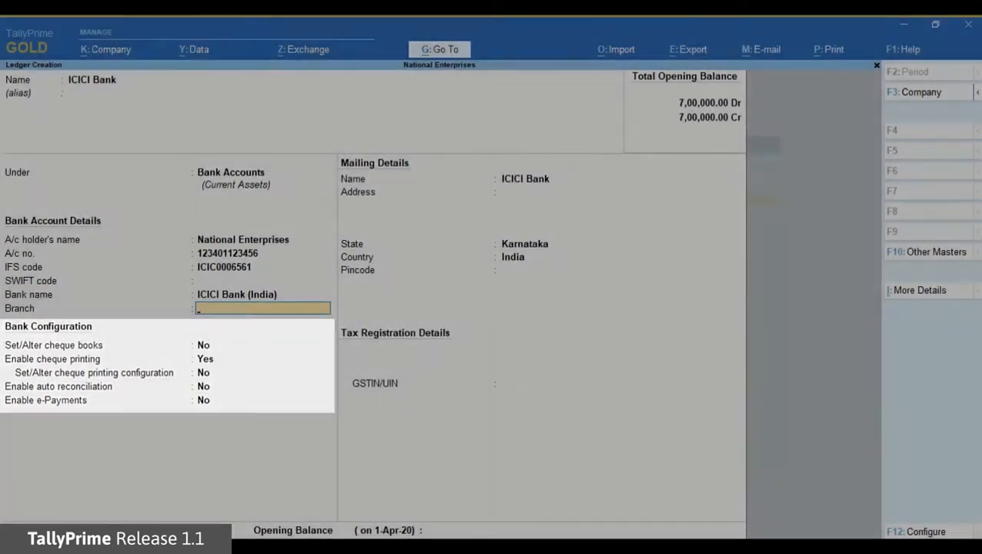
{"action": "type", "text": "M.G.Road"}
Step: Enable e-Payments, decline the contact and bulk payment prompts, and choose to set the e-Payment configuration
{"action": "key", "text": "Return"}
{"action": "key", "text": "Return"}
{"action": "key", "text": "Return"}
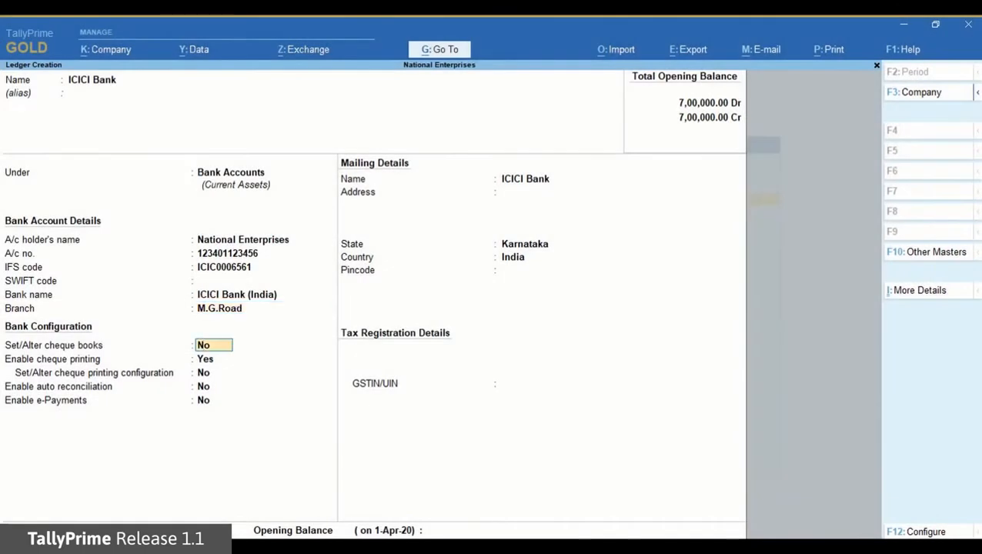
{"action": "key", "text": "Return"}
{"action": "key", "text": "Return"}
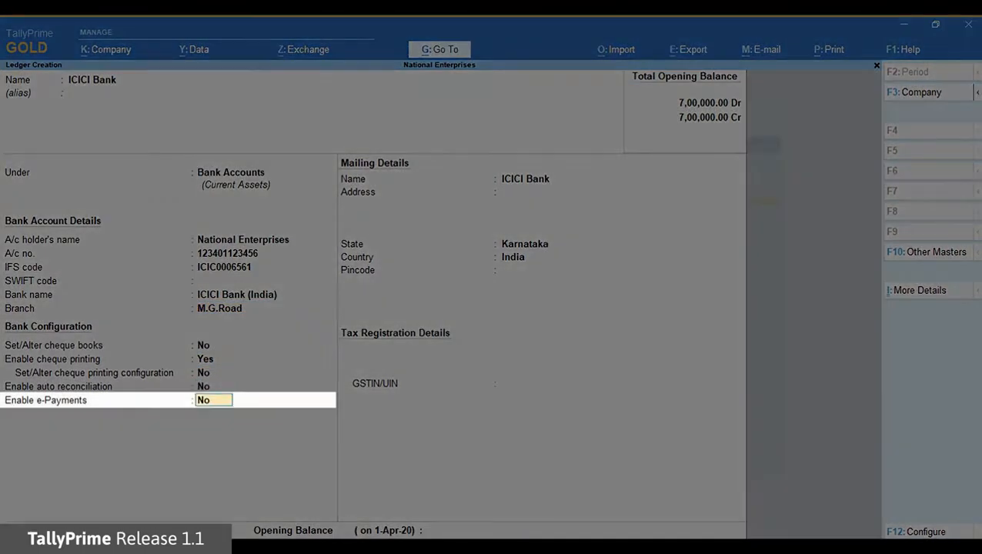
{"action": "type", "text": "yes"}
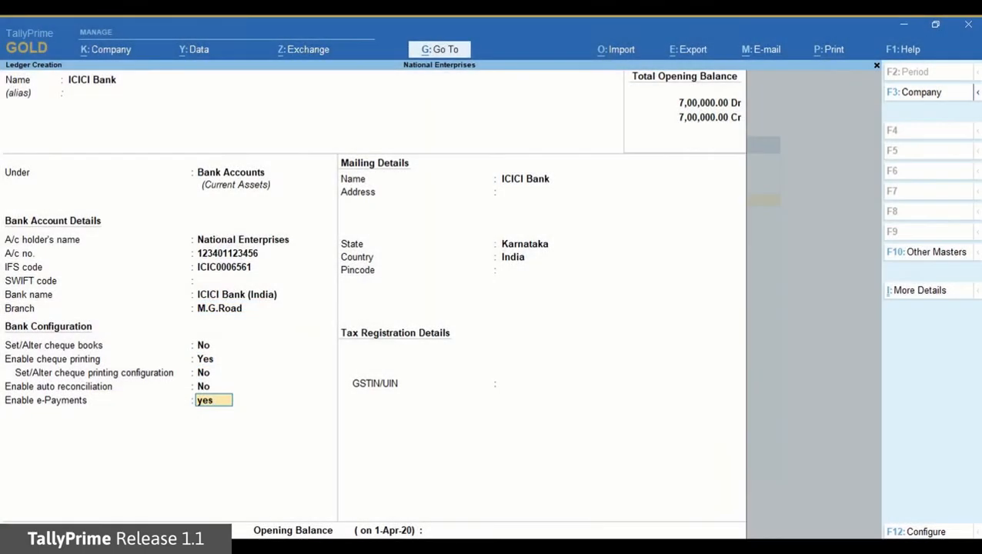
{"action": "key", "text": "Return"}
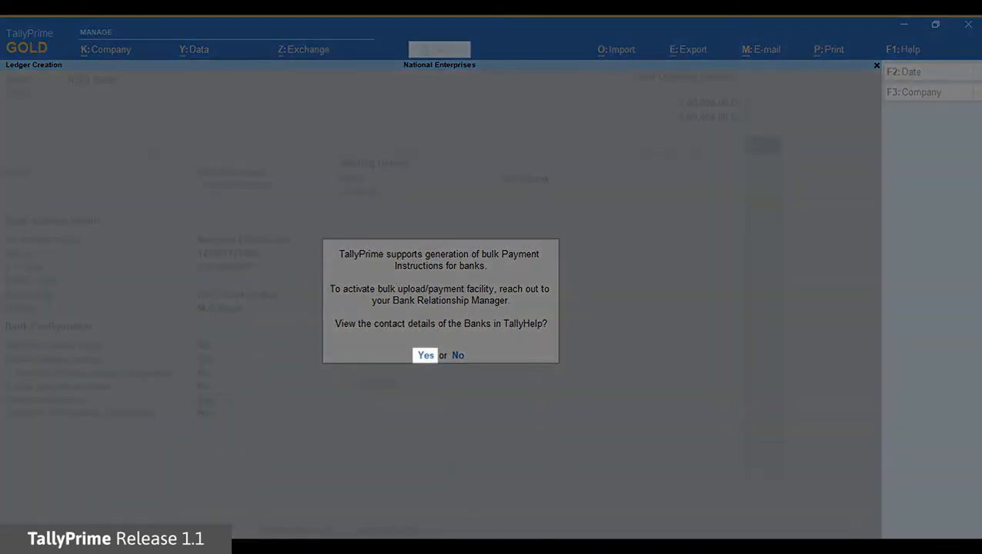
{"action": "key", "text": "Return"}
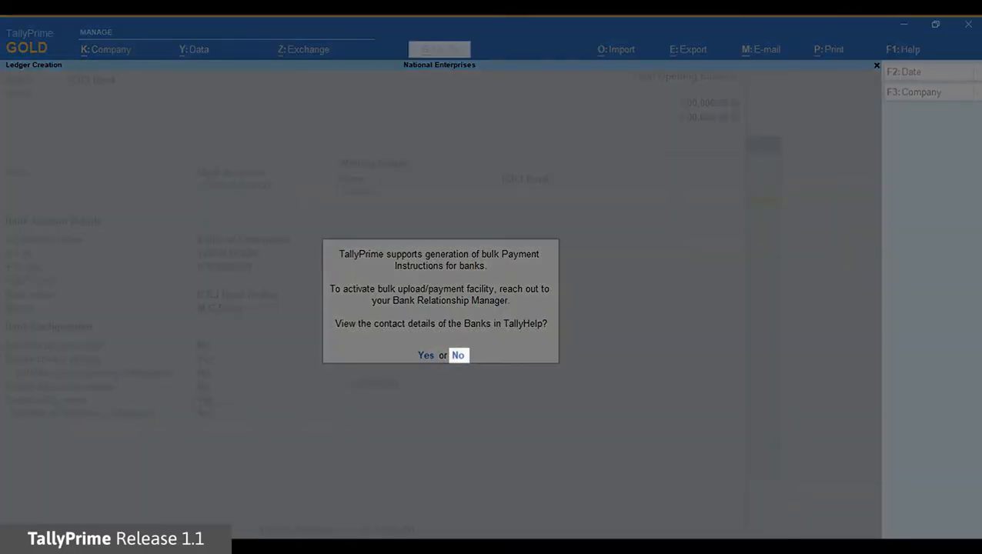
{"action": "key", "text": "Return"}
{"action": "type", "text": "yes"}
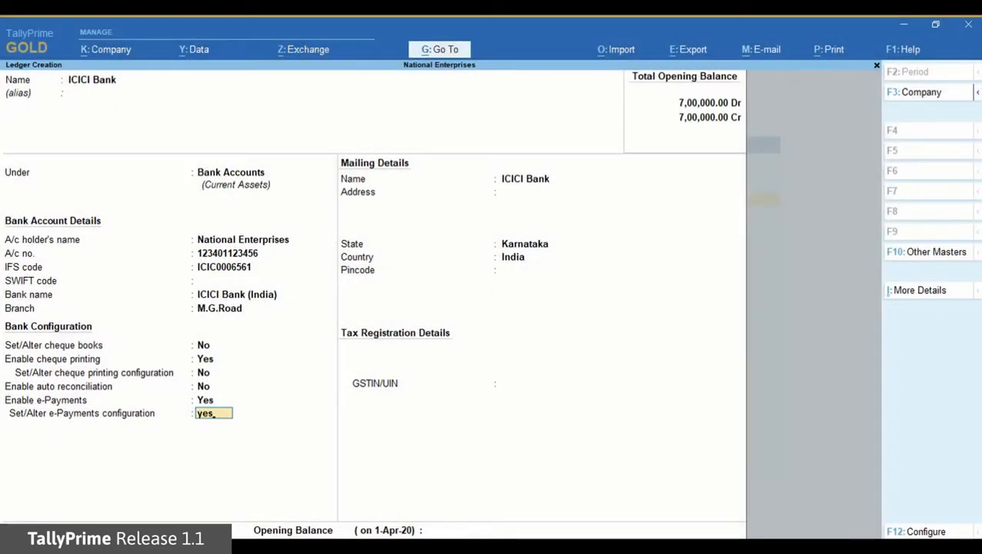
{"action": "key", "text": "Return"}
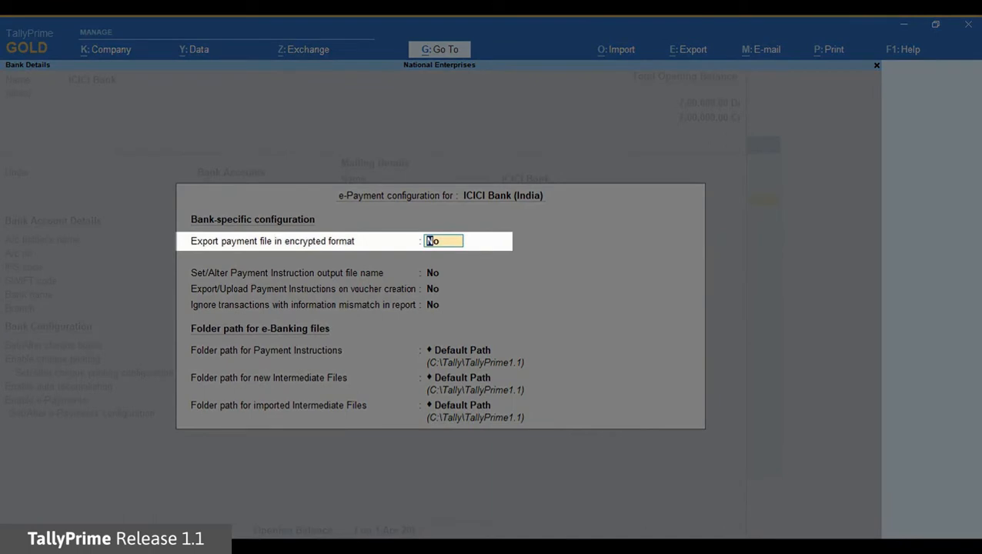
Step: Export payment files encrypted, with the encryption tool folder C:\tally\tallyprime1.1\ICICI_WEH128
{"action": "type", "text": "y"}
{"action": "key", "text": "Return"}
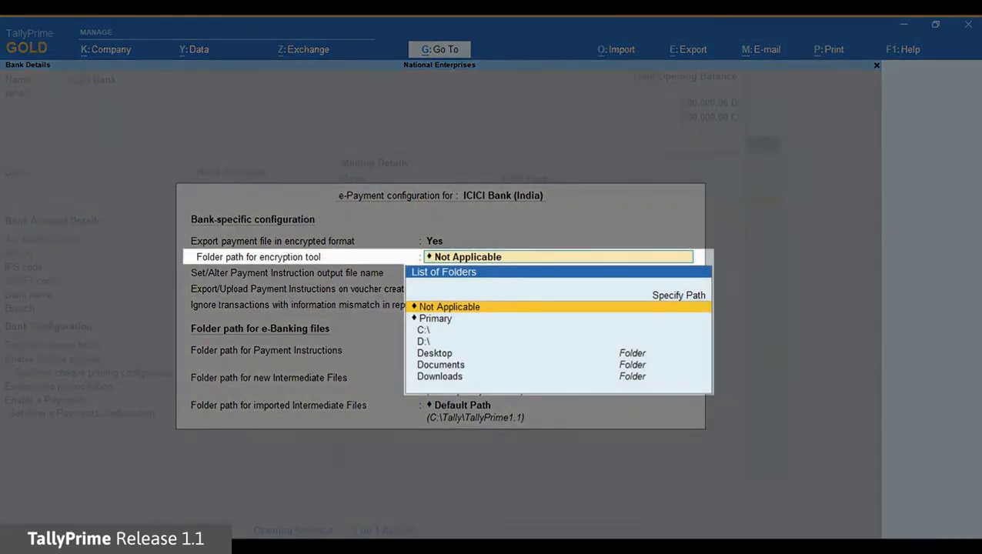
{"action": "key", "text": "Up"}
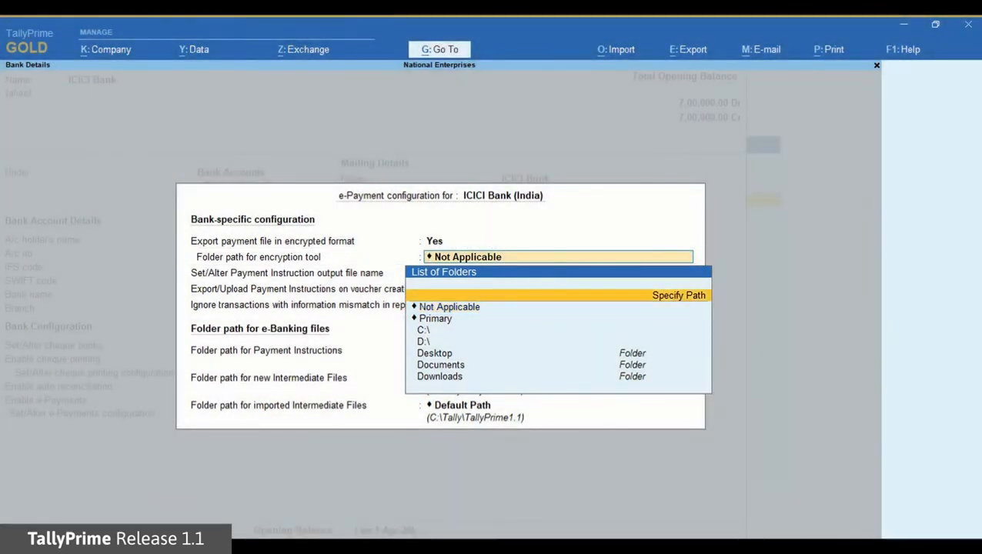
{"action": "key", "text": "Return"}
{"action": "type", "text": "C:\\t"}
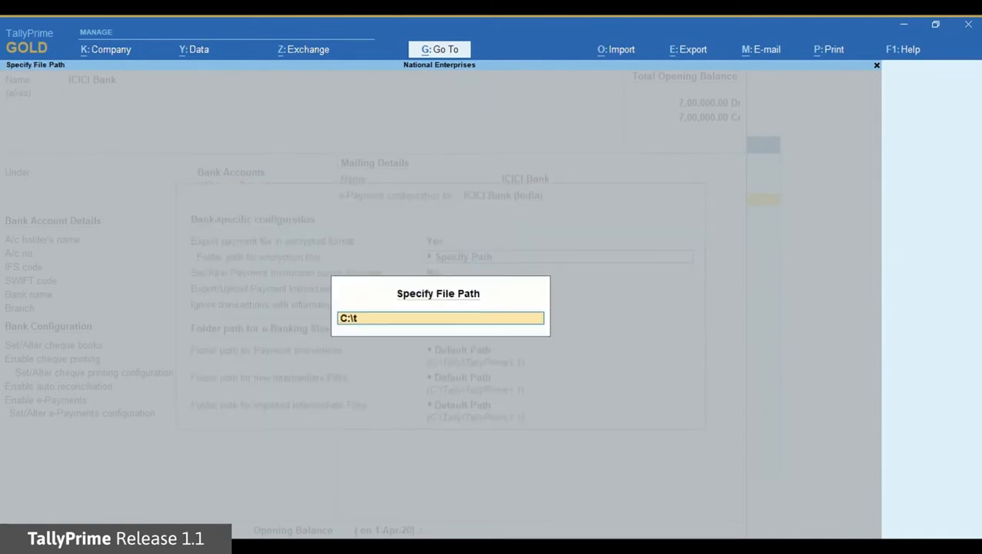
{"action": "type", "text": "ally\\tallyprime1.1"}
{"action": "key", "text": "Return"}
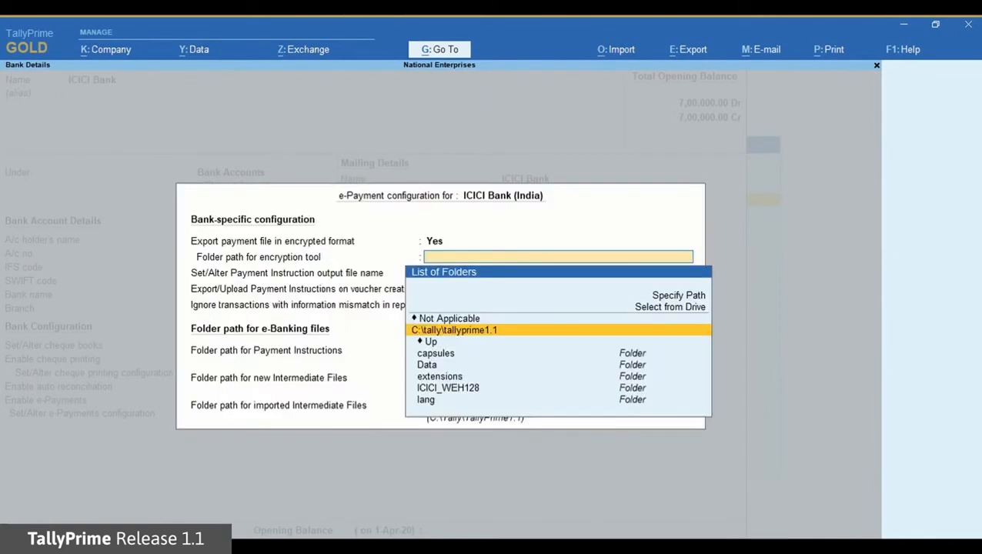
{"action": "key", "text": "Down"}
{"action": "key", "text": "Down"}
{"action": "key", "text": "Down"}
{"action": "key", "text": "Down"}
{"action": "key", "text": "Down"}
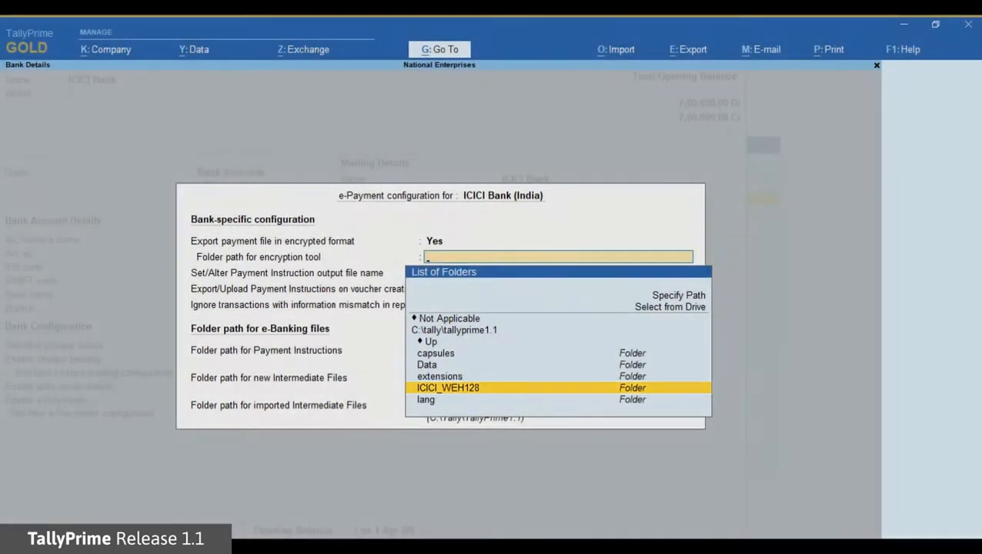
{"action": "key", "text": "Return"}
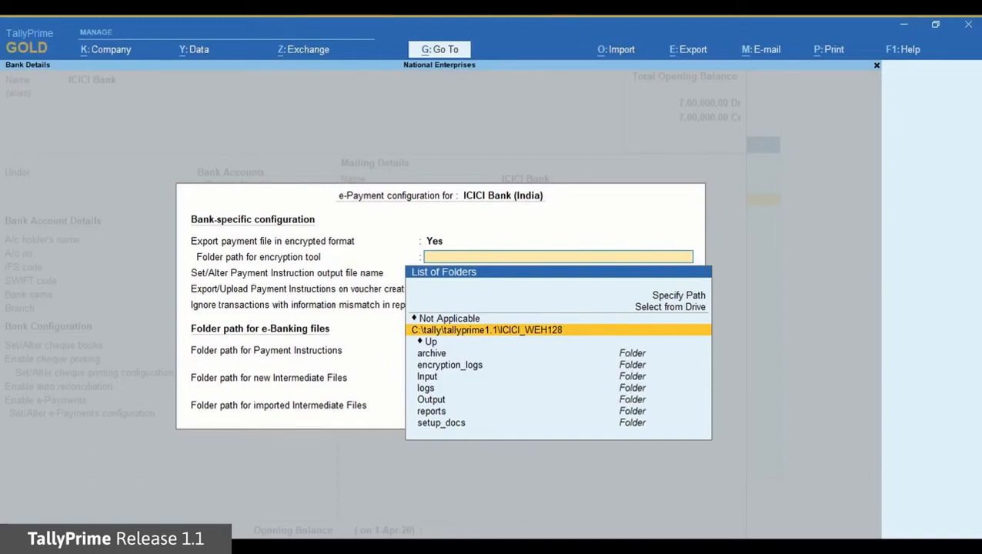
{"action": "key", "text": "Return"}
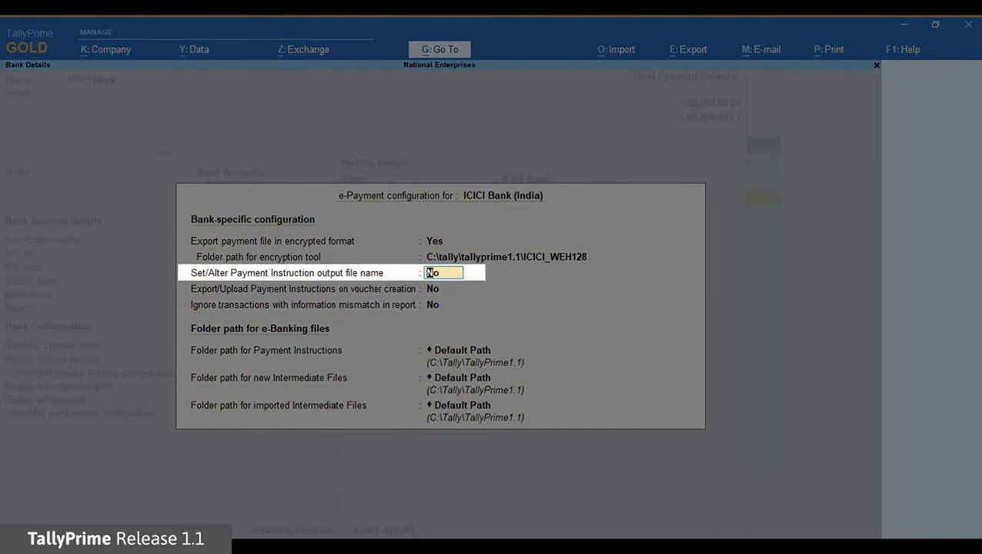
Step: Set output file names: SAL with format 001 for salary, VEN with 002 for other payments
{"action": "type", "text": "y"}
{"action": "key", "text": "Return"}
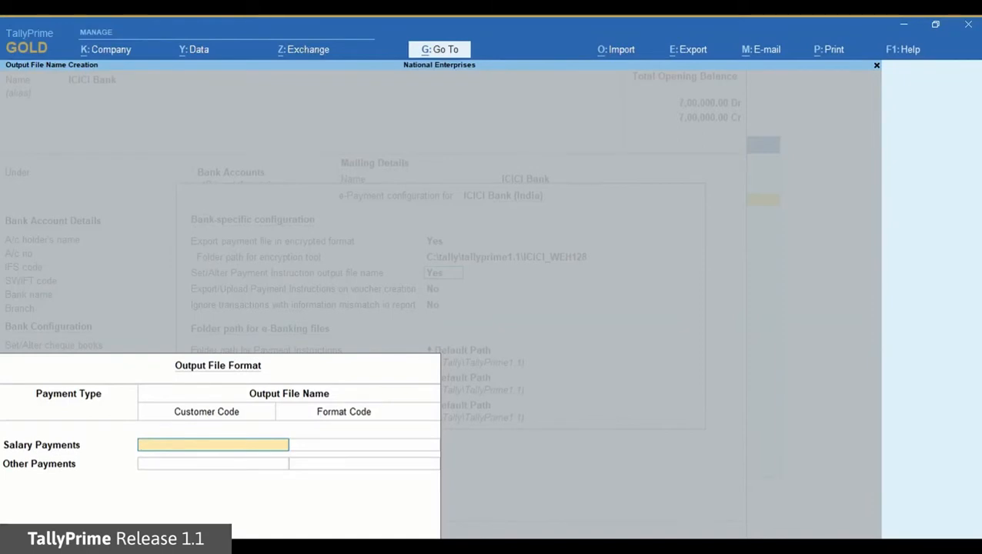
{"action": "type", "text": "SAL"}
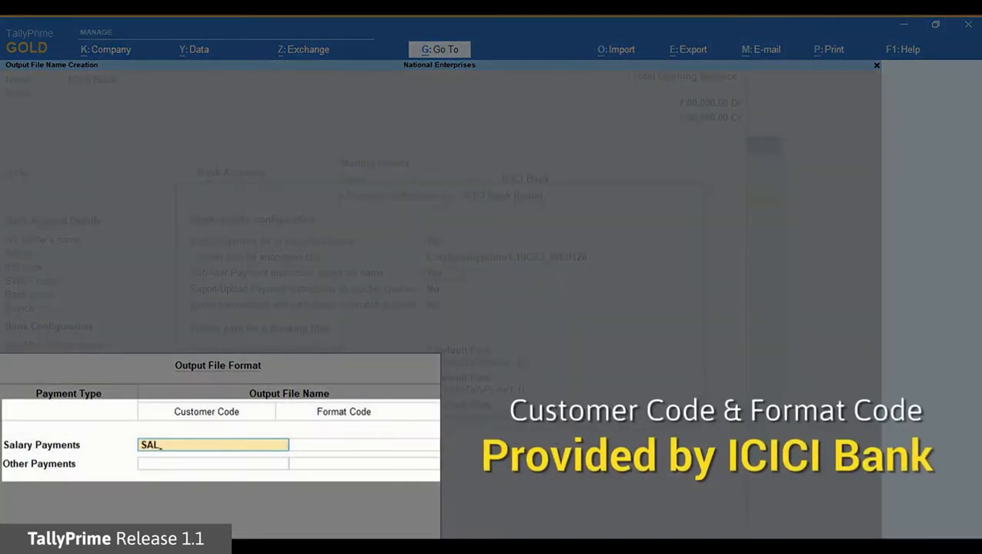
{"action": "key", "text": "Return"}
{"action": "type", "text": "001"}
{"action": "key", "text": "Return"}
{"action": "type", "text": "VEN"}
{"action": "key", "text": "Return"}
{"action": "type", "text": "002"}
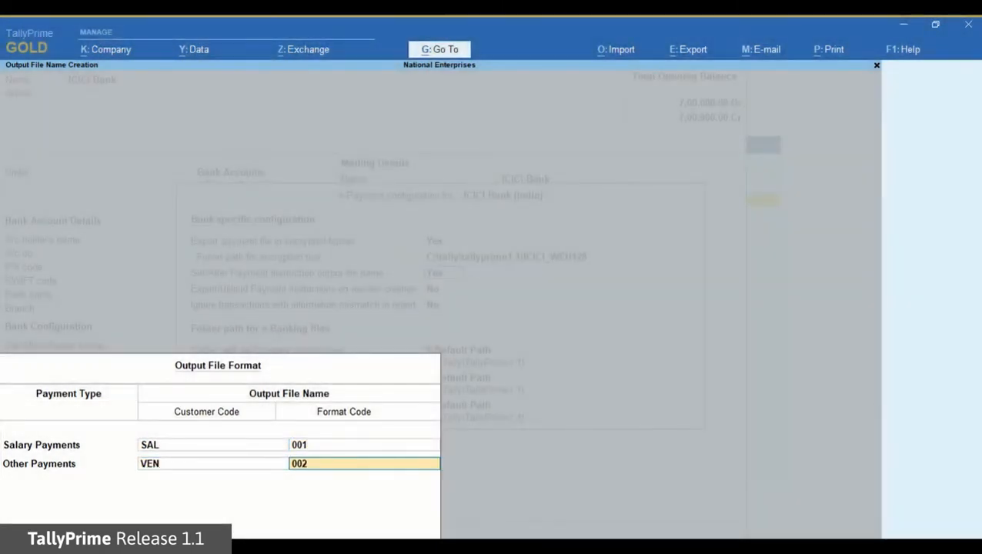
{"action": "key", "text": "Return"}
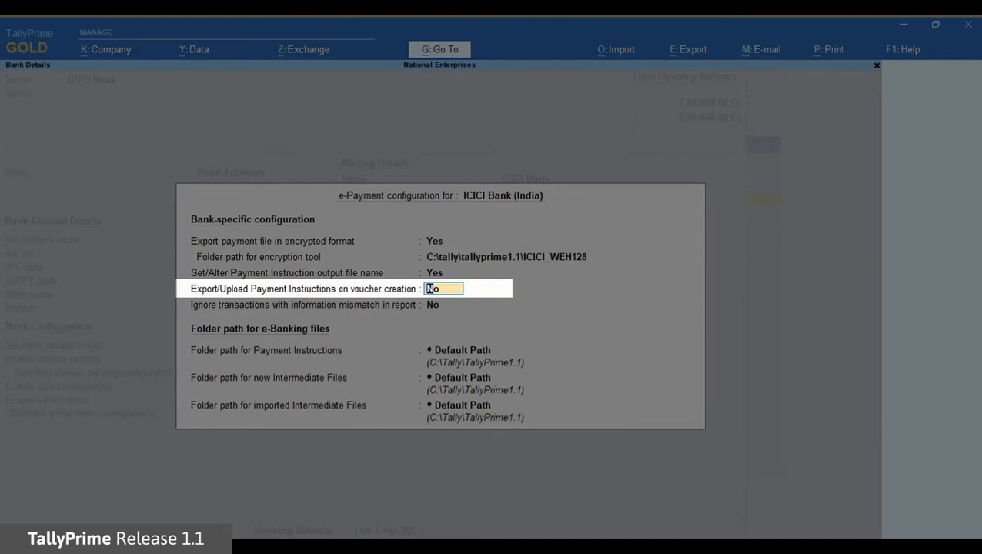
Step: Leave the remaining options off and keep default paths for payment instruction and intermediate files
{"action": "key", "text": "Return"}
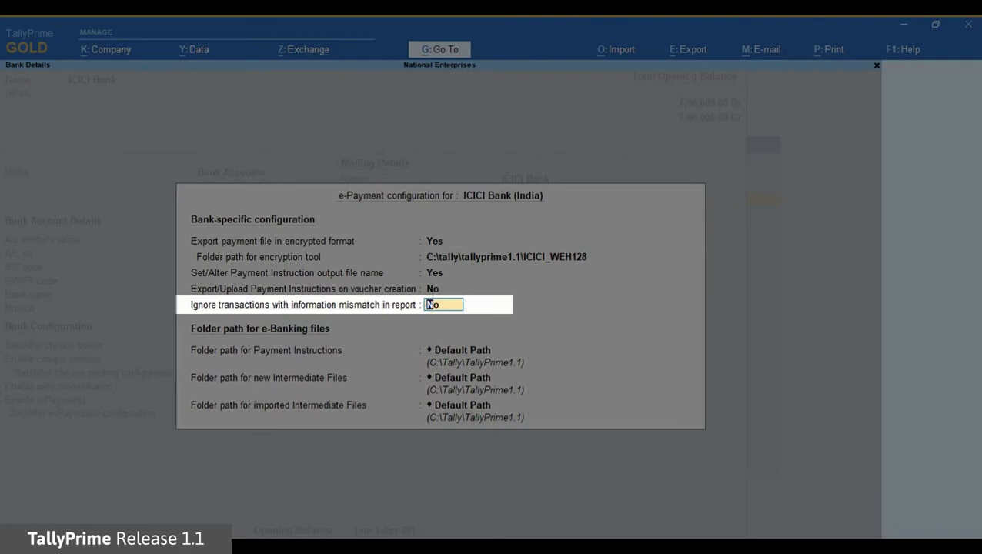
{"action": "key", "text": "Return"}
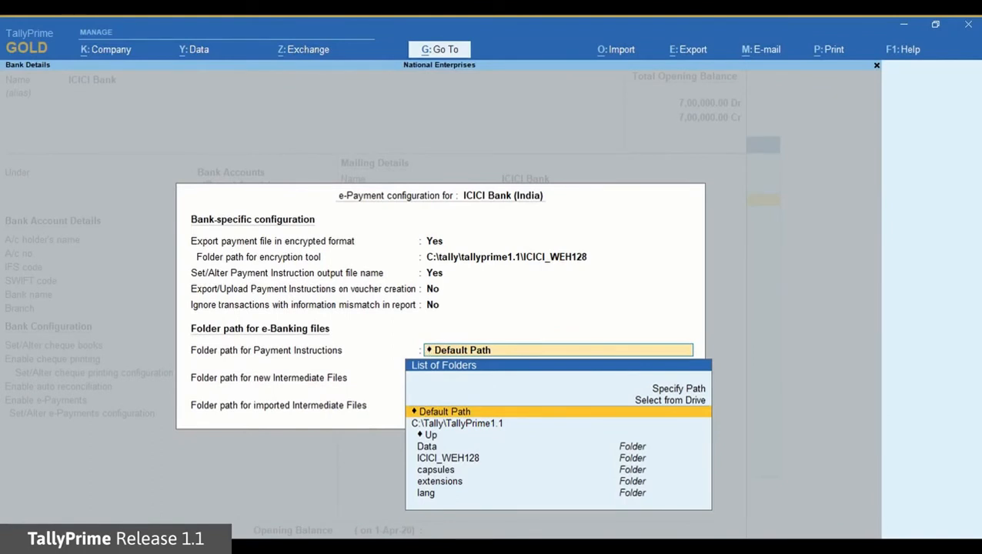
{"action": "key", "text": "Return"}
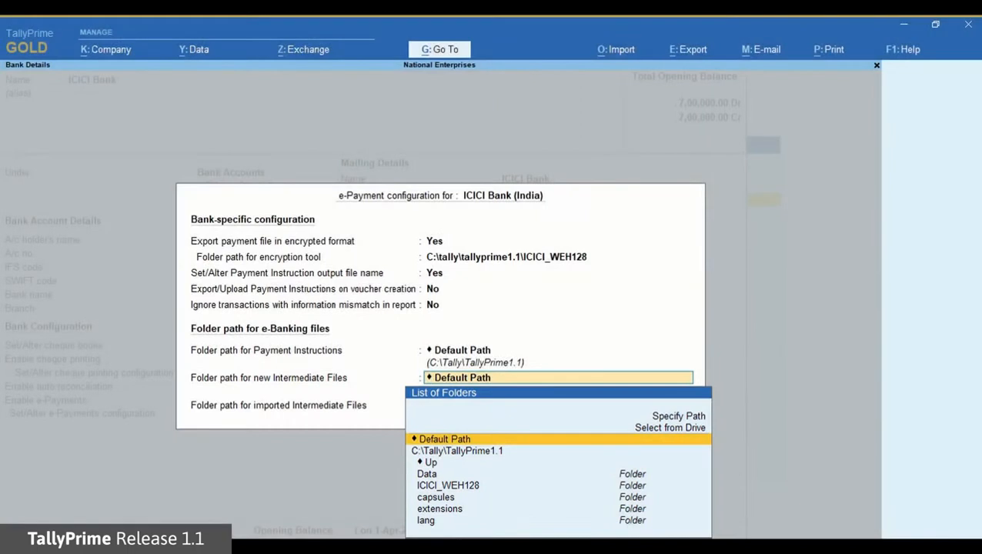
{"action": "key", "text": "Return"}
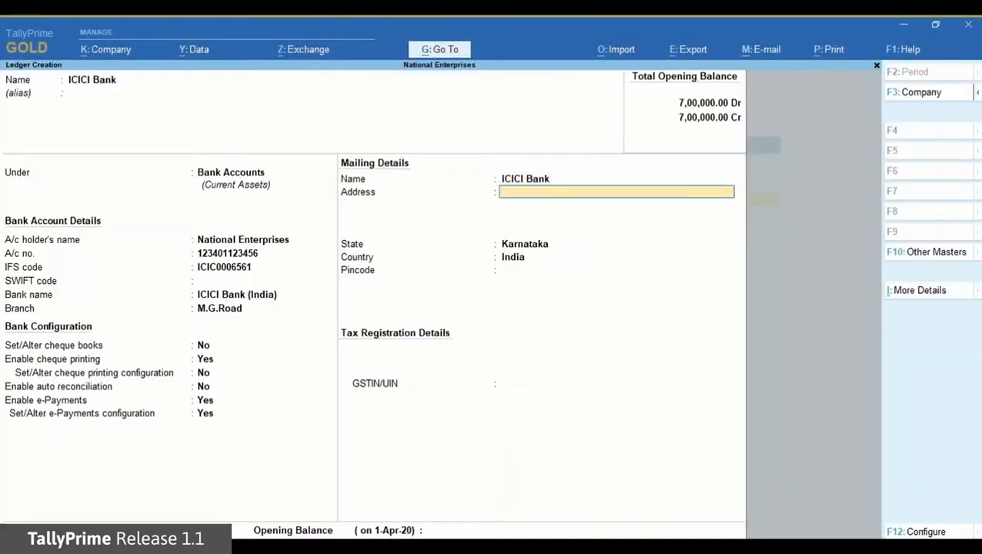
Step: Enter the bank's Bangalore mailing address, pincode and GSTIN, then save the ICICI Bank ledger
{"action": "type", "text": "1, Commissariat Road,"}
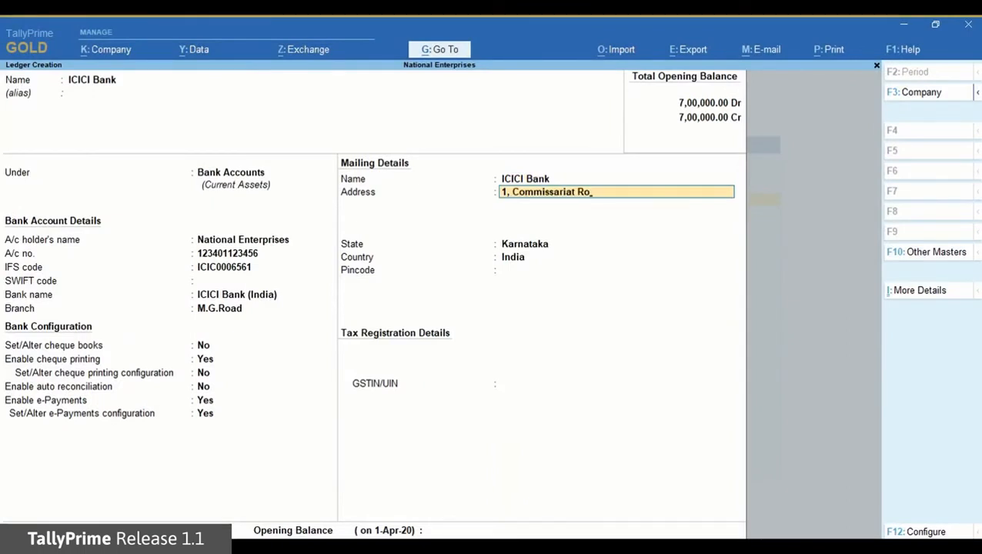
{"action": "key", "text": "Return"}
{"action": "type", "text": "Bangalore"}
{"action": "key", "text": "Return"}
{"action": "key", "text": "Return"}
{"action": "type", "text": "560025"}
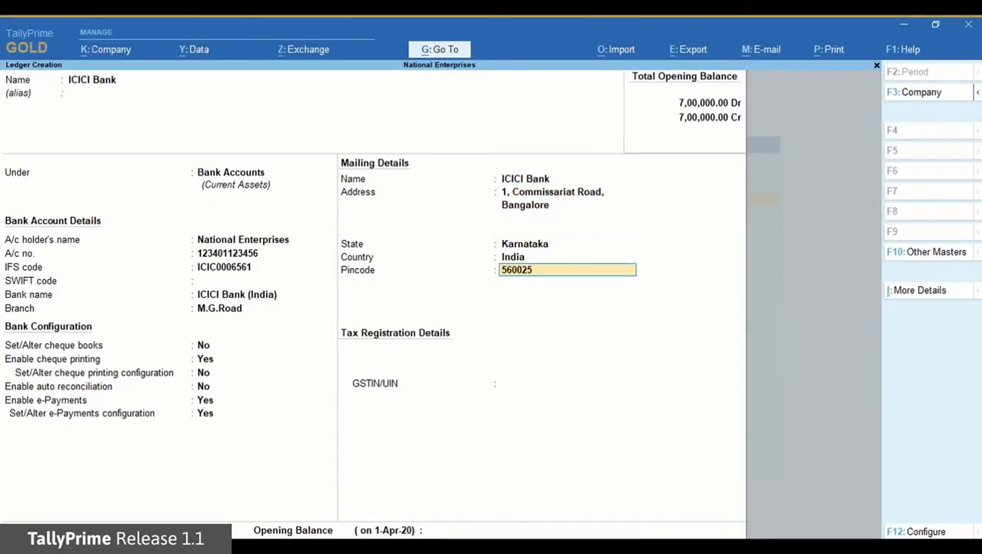
{"action": "key", "text": "Return"}
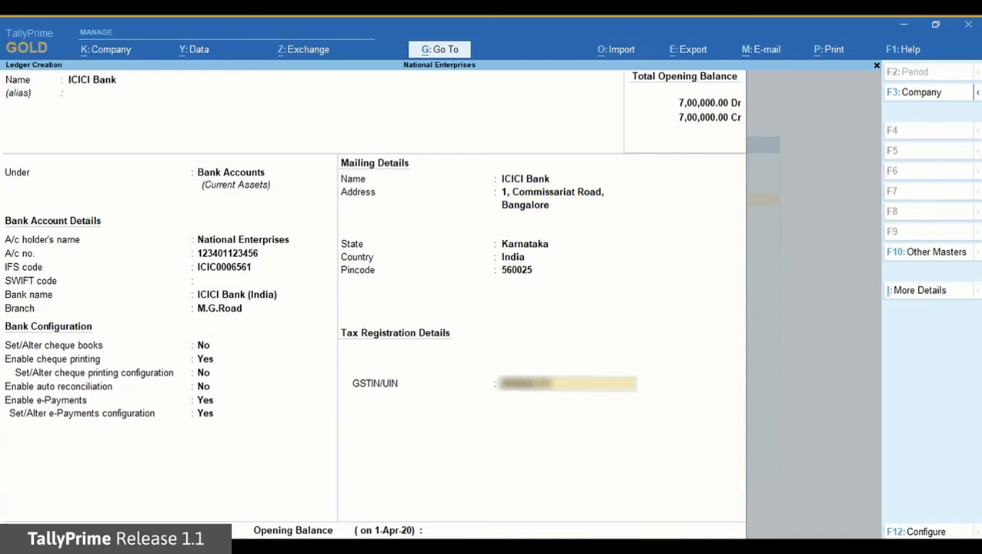
{"action": "key", "text": "Return"}
{"action": "key", "text": "Return"}
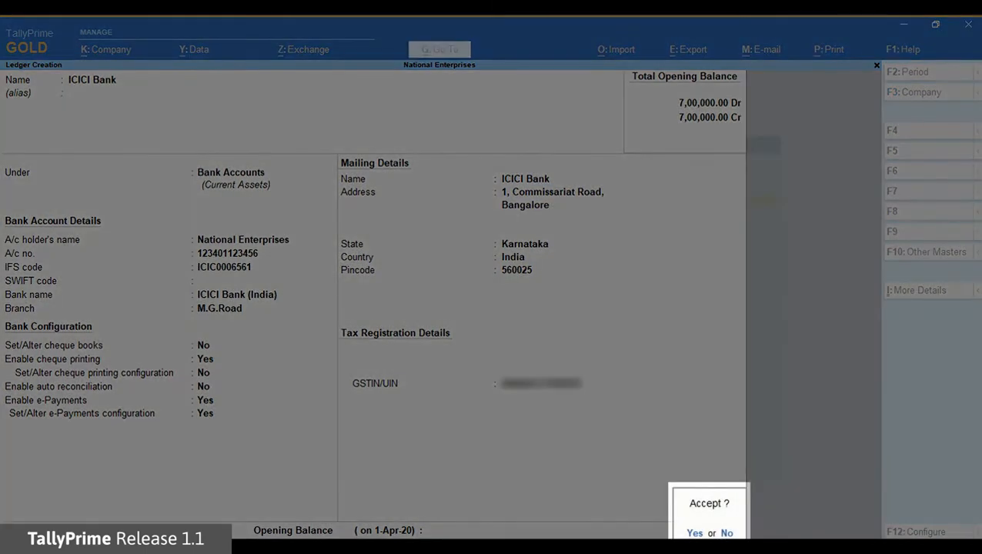
{"action": "key", "text": "Return"}
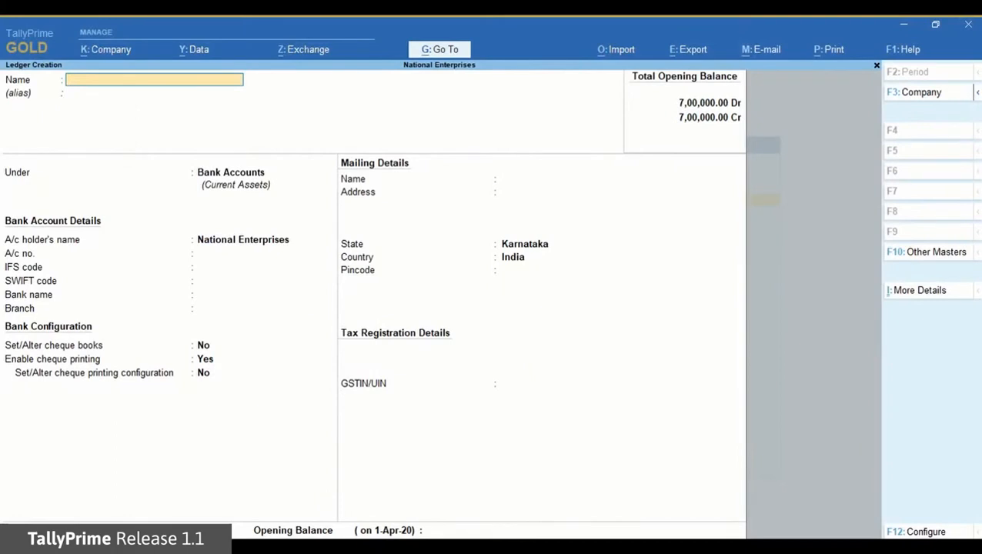
Step: Create a ledger named Hindustan Suppliers under the Sundry Creditors group
{"action": "type", "text": "Hindustan Suppliers"}
{"action": "key", "text": "Return"}
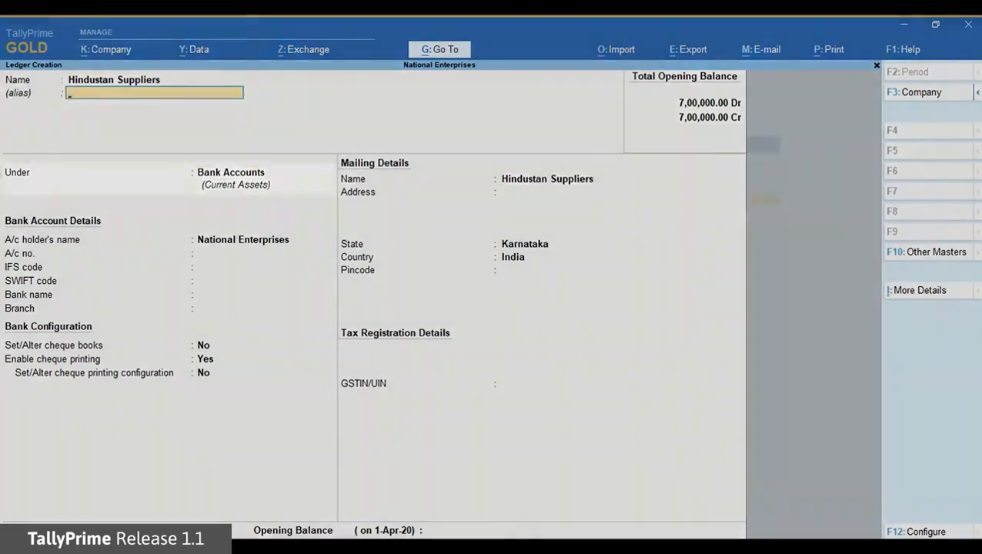
{"action": "key", "text": "Return"}
{"action": "type", "text": "Su"}
{"action": "key", "text": "Down"}
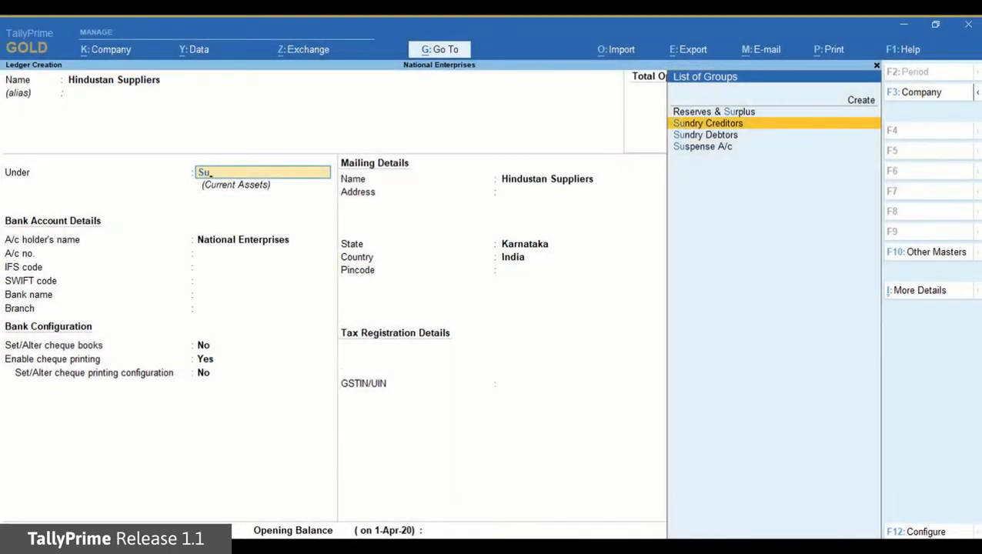
{"action": "key", "text": "Return"}
{"action": "key", "text": "Return"}
{"action": "key", "text": "Return"}
{"action": "key", "text": "Return"}
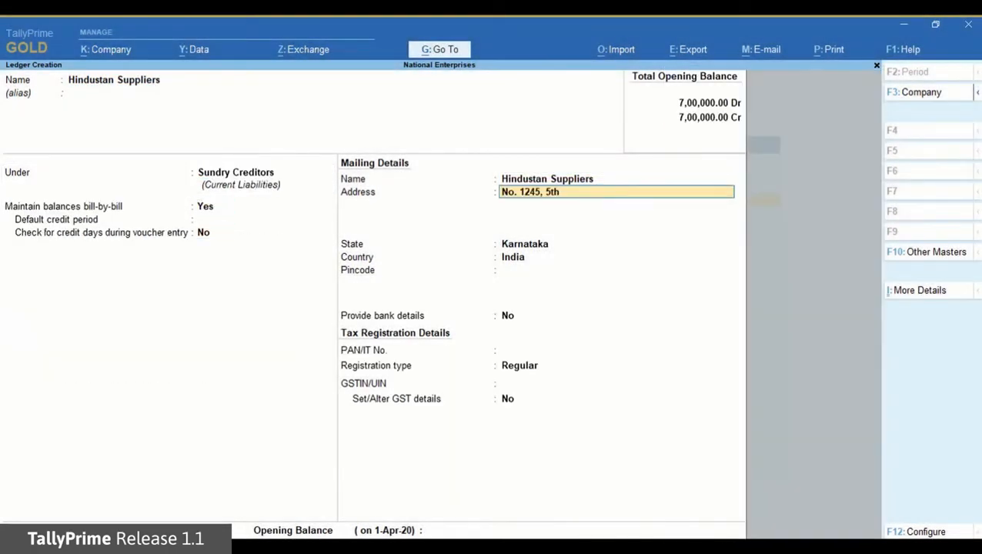
Step: Enter the supplier's Bangalore mailing address and pincode, and choose to provide bank details
{"action": "key", "text": "Return"}
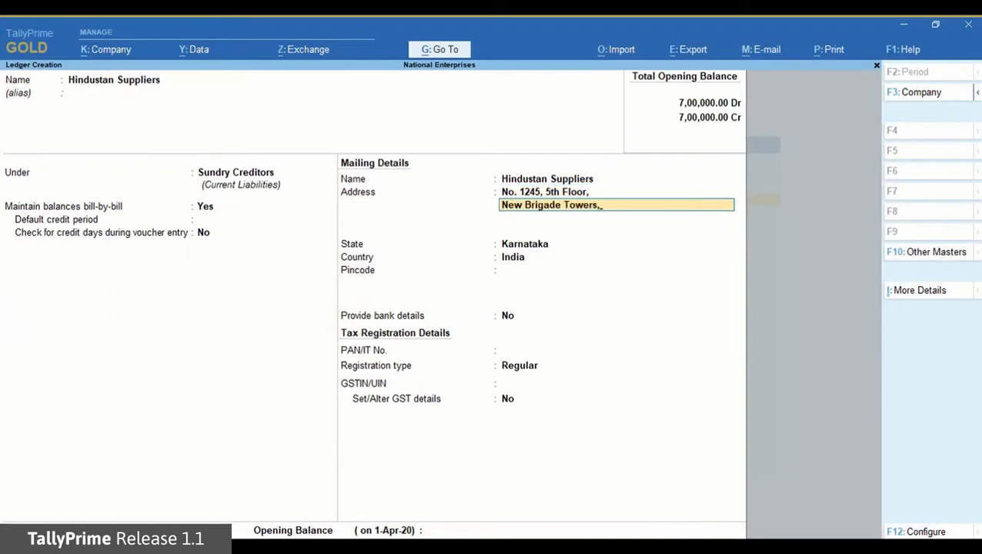
{"action": "key", "text": "Return"}
{"action": "key", "text": "Return"}
{"action": "key", "text": "Return"}
{"action": "key", "text": "Return"}
{"action": "key", "text": "Return"}
{"action": "type", "text": "560025"}
{"action": "key", "text": "Return"}
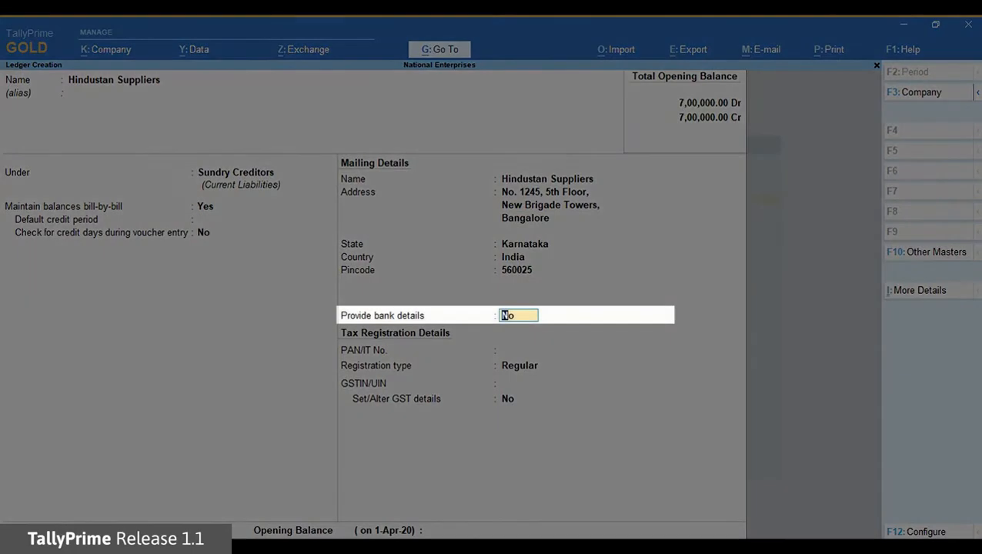
{"action": "type", "text": "yes"}
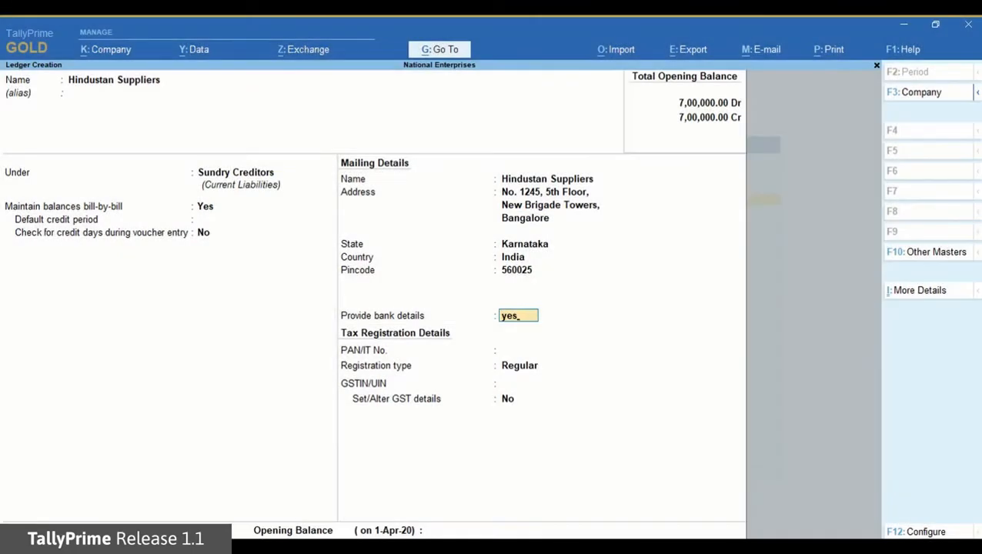
{"action": "key", "text": "Return"}
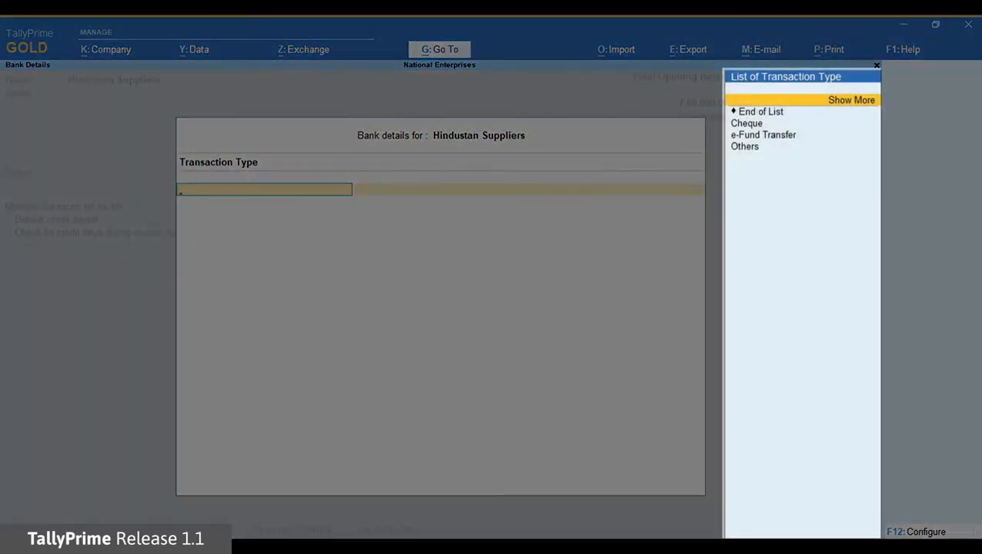
Step: Set e-Fund Transfer with the supplier's account number, IFS code ICIC0000001 and HDFC Bank (India), then save
{"action": "key", "text": "Down"}
{"action": "key", "text": "Down"}
{"action": "key", "text": "Down"}
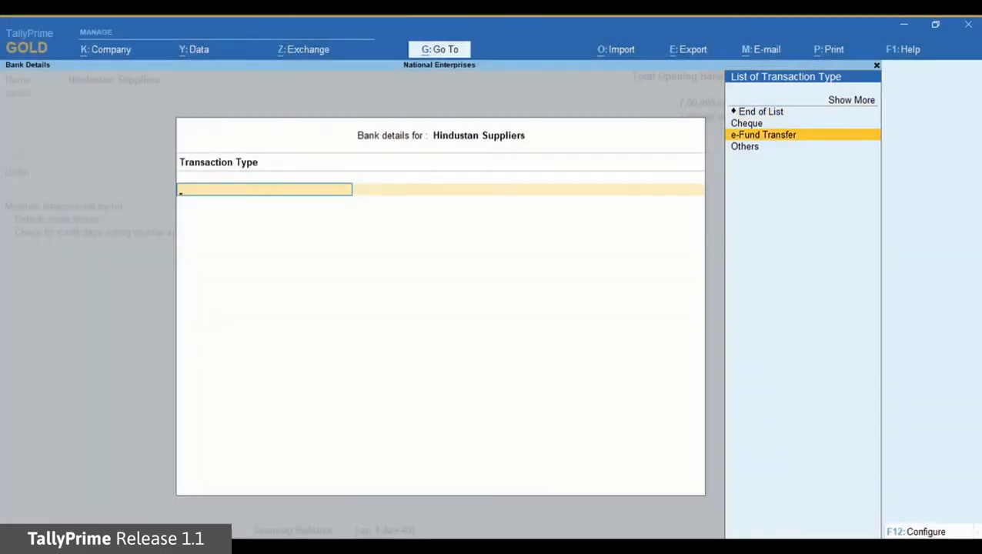
{"action": "key", "text": "Return"}
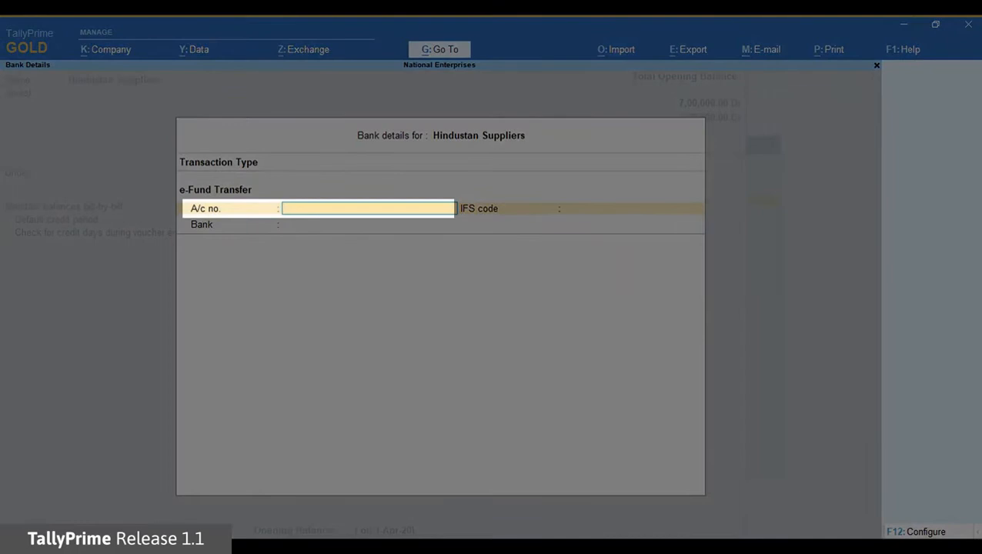
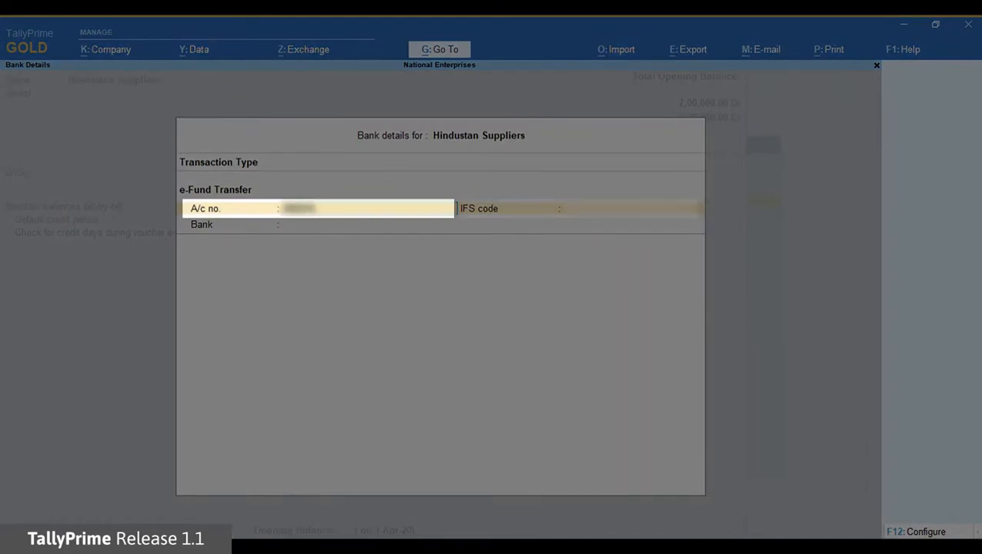
{"action": "key", "text": "Return"}
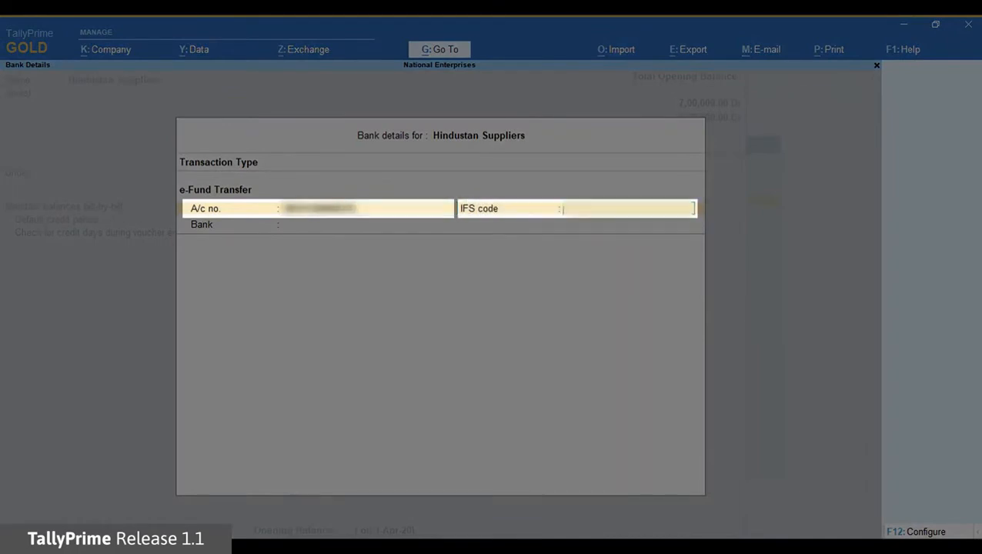
{"action": "type", "text": "ICIC0000001"}
{"action": "key", "text": "Return"}
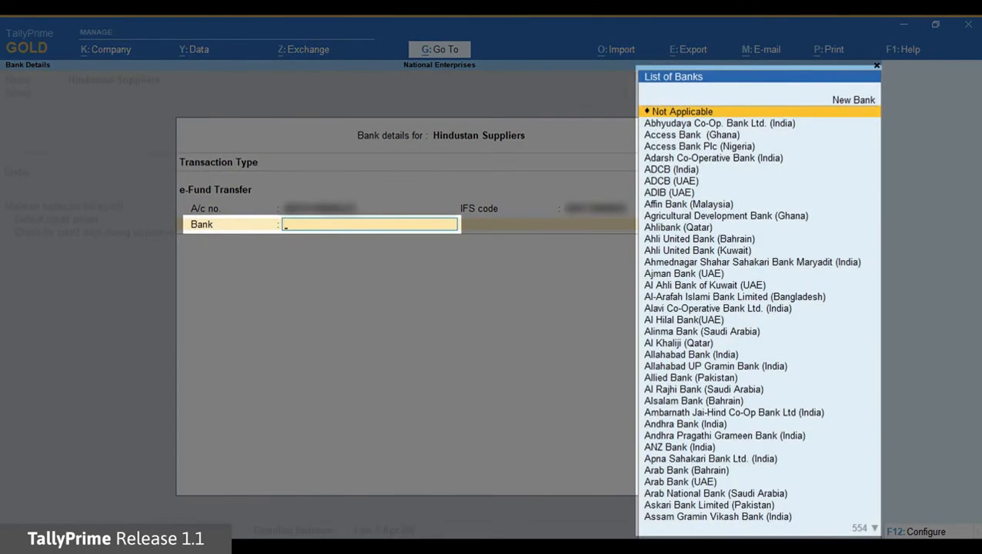
{"action": "type", "text": "Hdfc"}
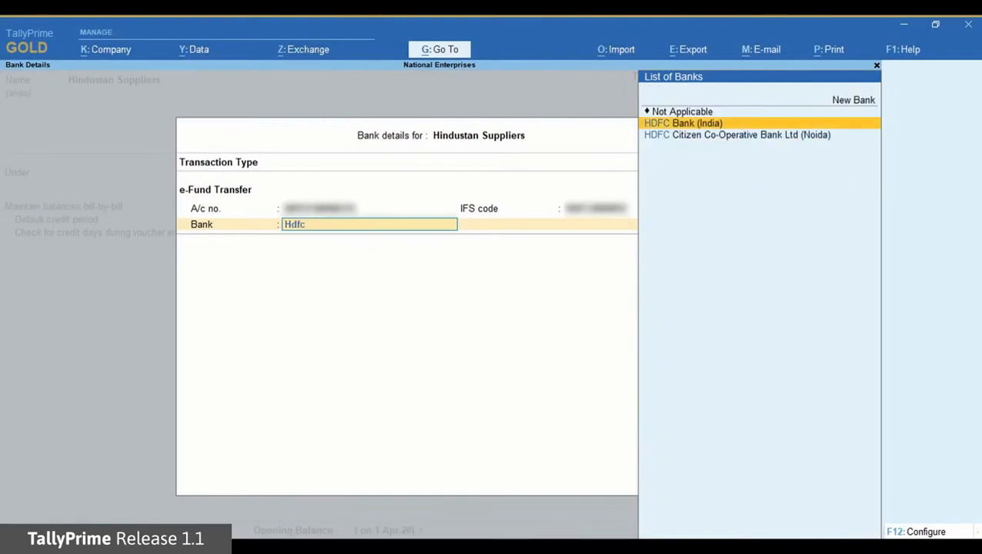
{"action": "key", "text": "Return"}
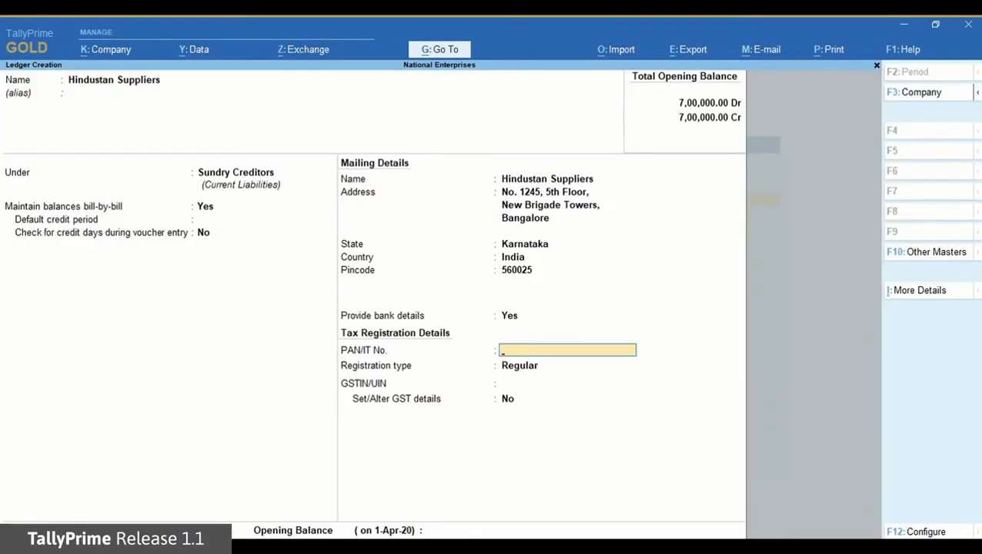
{"action": "key", "text": "ctrl+a"}
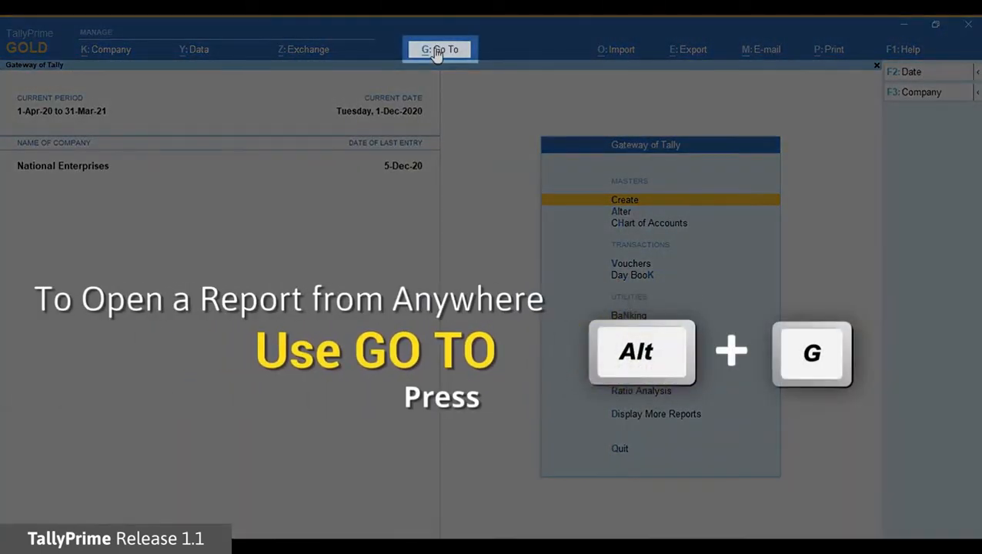
Step: Create a payment voucher paying from ICICI Bank to Hindustan Suppliers
{"action": "left_click", "coordinate": [437, 52]}
{"action": "left_click", "coordinate": [529, 144]}
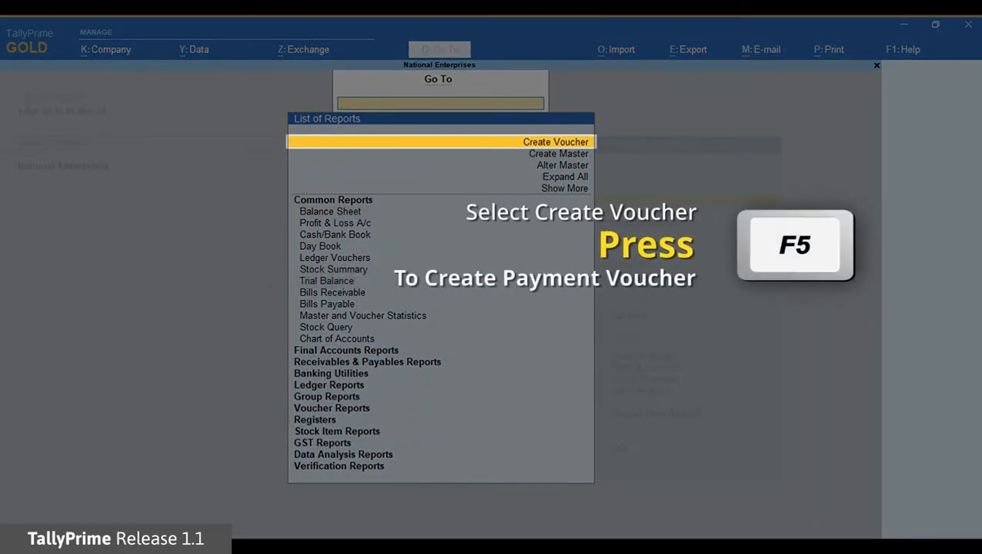
{"action": "key", "text": "F5"}
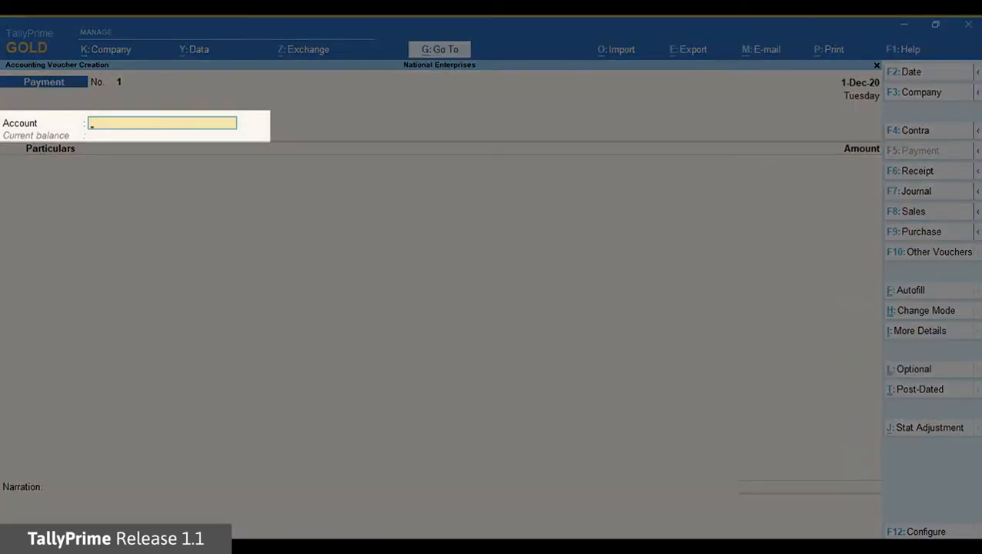
{"action": "type", "text": "Ic"}
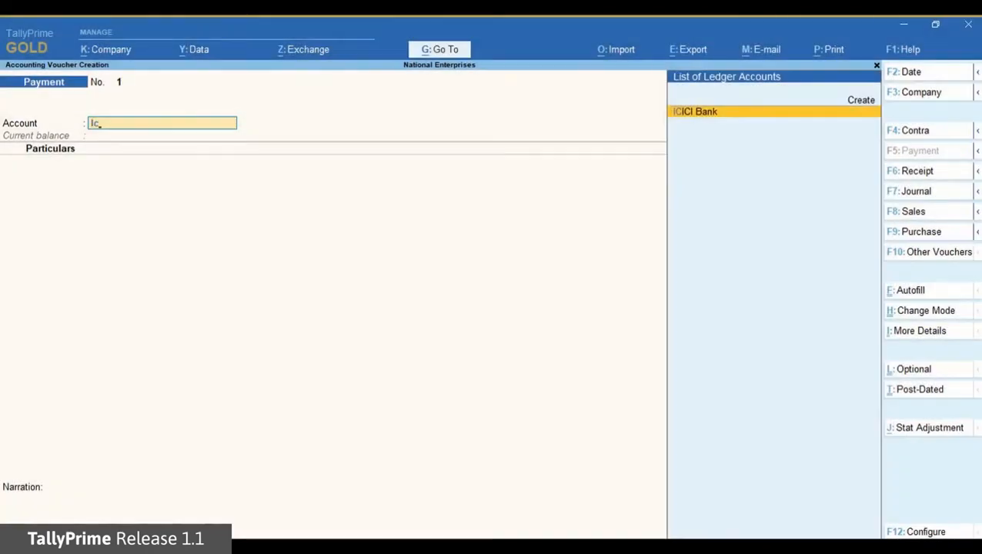
{"action": "key", "text": "Return"}
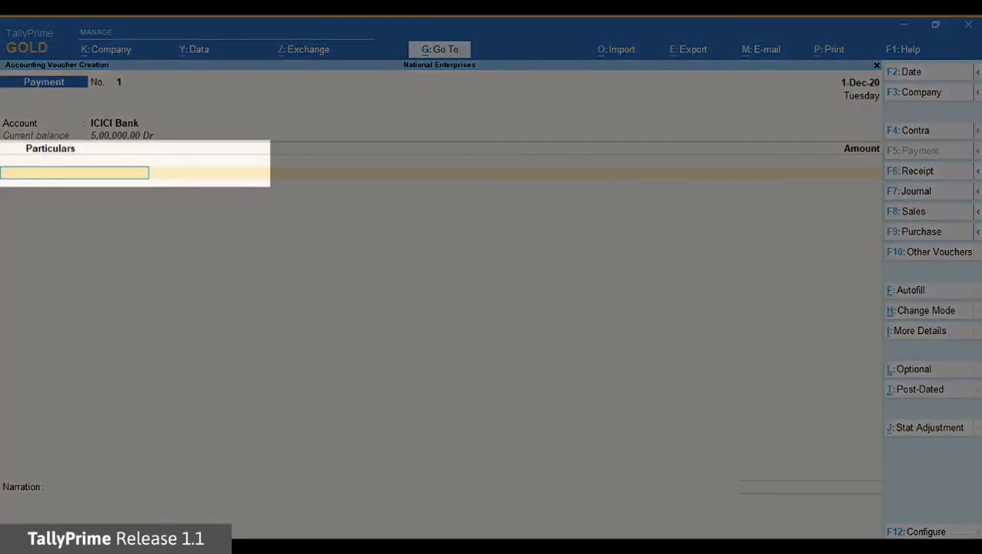
{"action": "type", "text": "Hi"}
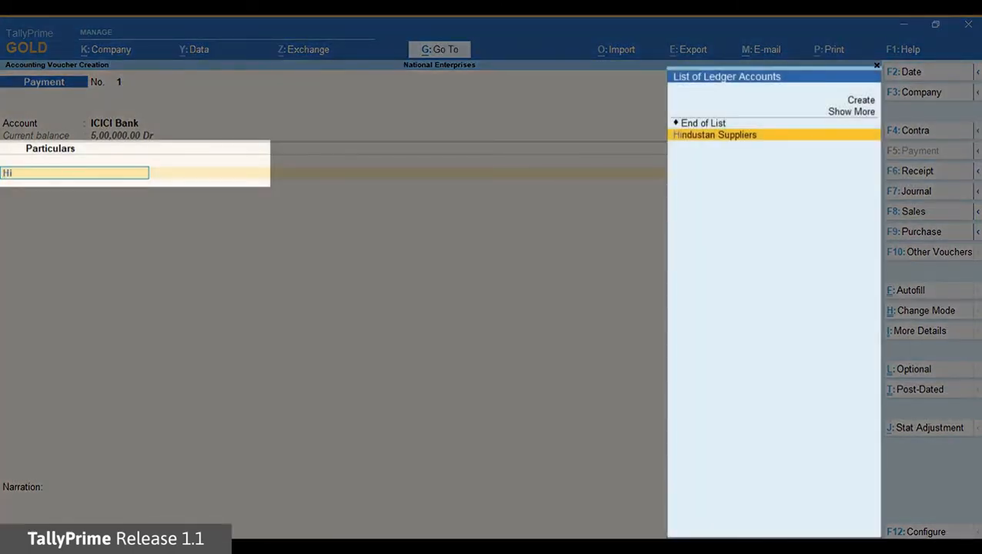
{"action": "key", "text": "Return"}
Step: Pay 12,500 against pending bill HS/212312/19-20 as an e-Fund Transfer
{"action": "type", "text": "12,500"}
{"action": "key", "text": "Return"}
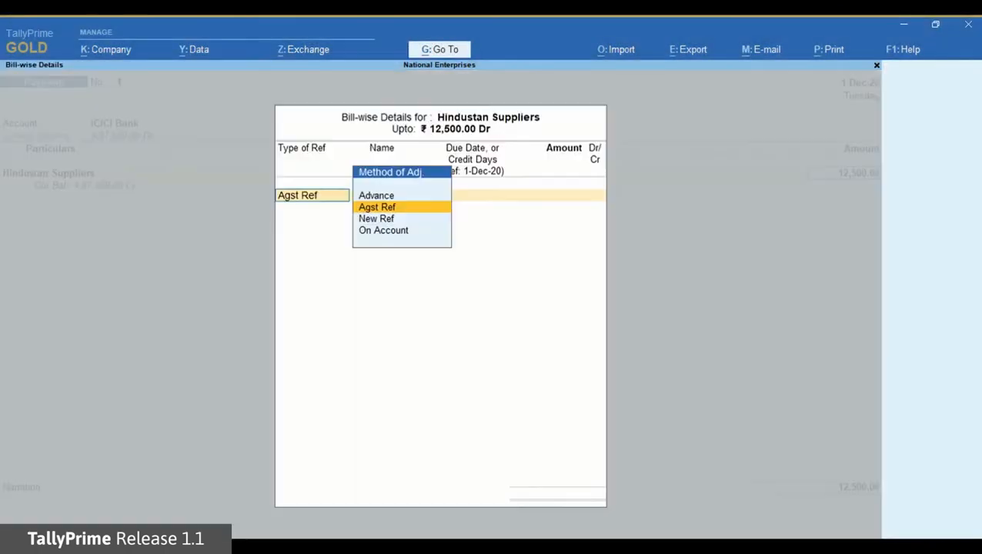
{"action": "key", "text": "Return"}
{"action": "key", "text": "Return"}
{"action": "key", "text": "Return"}
{"action": "key", "text": "Return"}
{"action": "key", "text": "Return"}
{"action": "key", "text": "Return"}
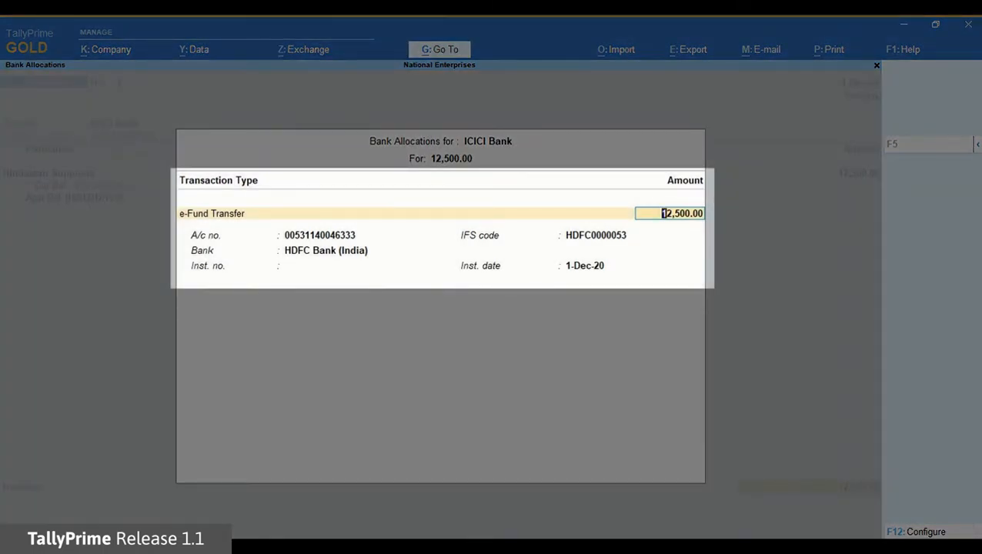
{"action": "key", "text": "Return"}
{"action": "key", "text": "Return"}
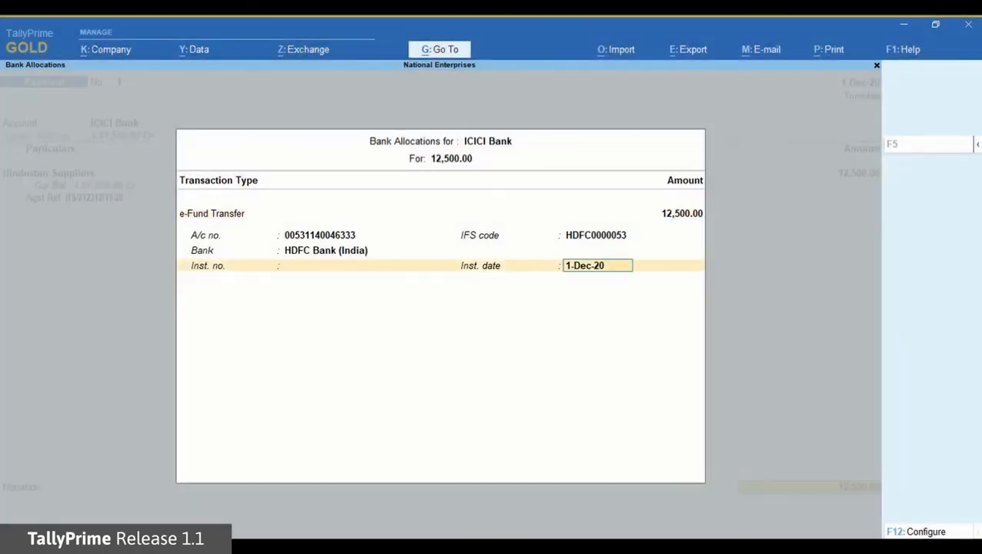
{"action": "key", "text": "Return"}
Step: Add the narration 'Being paid as partial payment towards purchase of steel' and save the voucher
{"action": "type", "text": "Being paid as partial payment towards purchase of steel"}
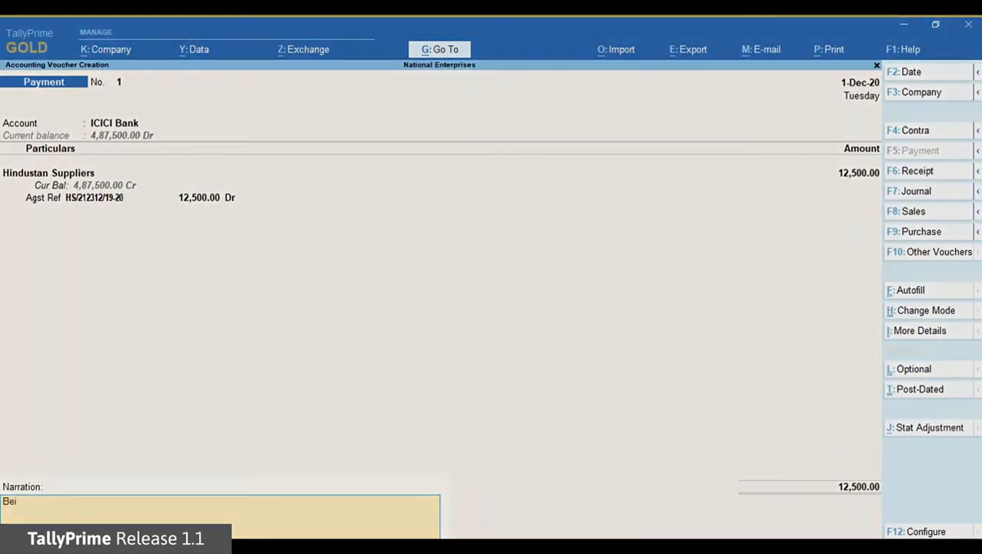
{"action": "key", "text": "Return"}
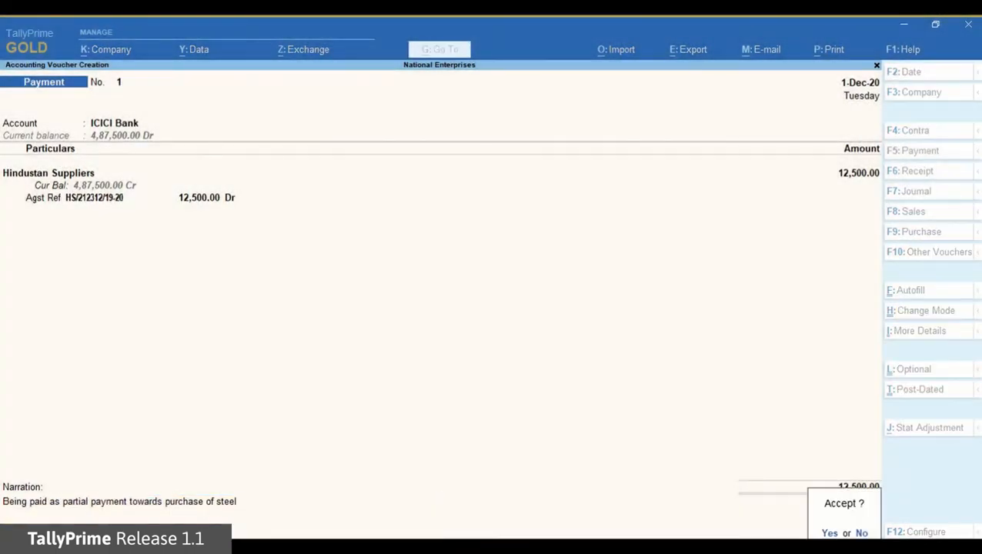
{"action": "key", "text": "Return"}
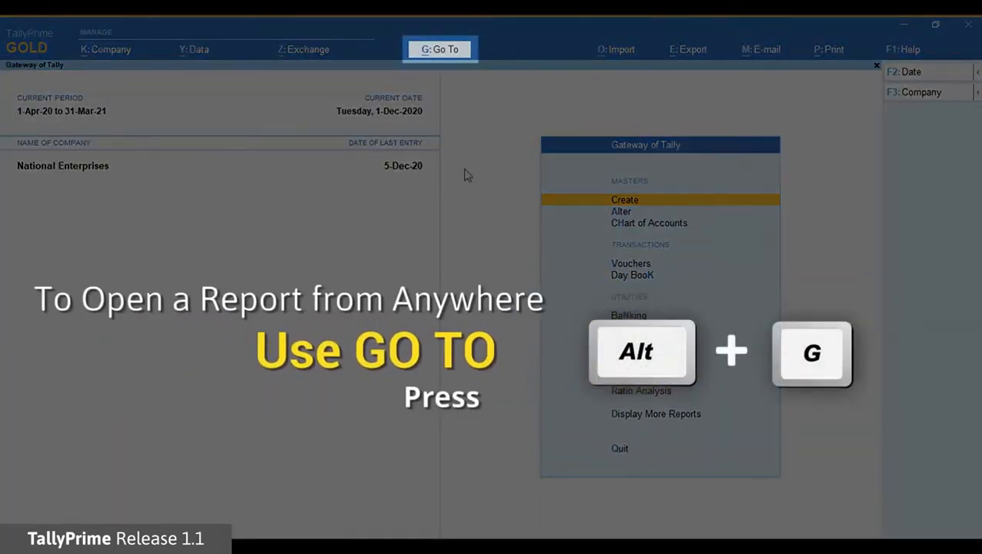
Step: Jump to ICICI Bank's e-Payments report using Go To with 'Epa'
{"action": "left_click", "coordinate": [437, 53]}
{"action": "type", "text": "Epa"}
{"action": "key", "text": "Return"}
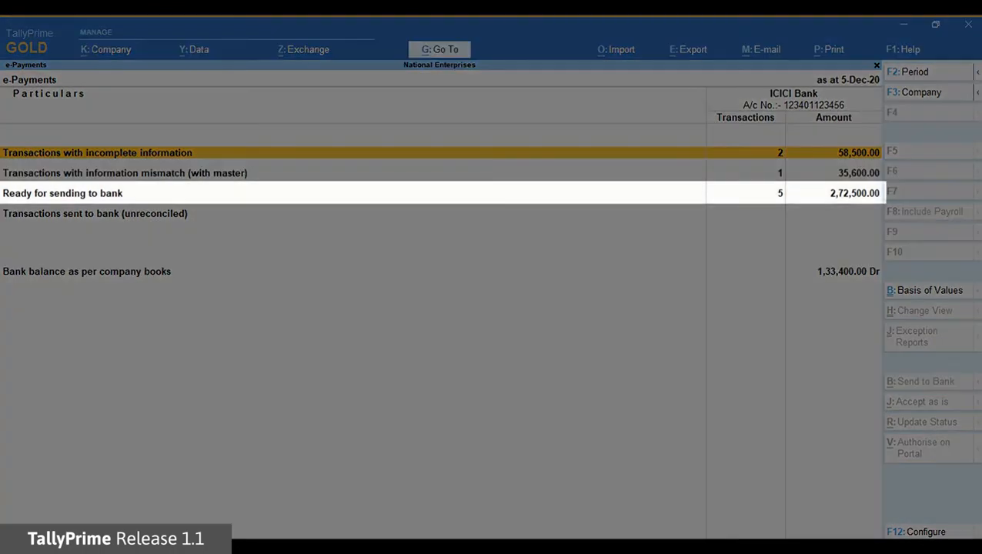
Step: Open the payments ready for sending to bank and mark the 12,500 Hindustan Suppliers payment
{"action": "key", "text": "Down"}
{"action": "key", "text": "Down"}
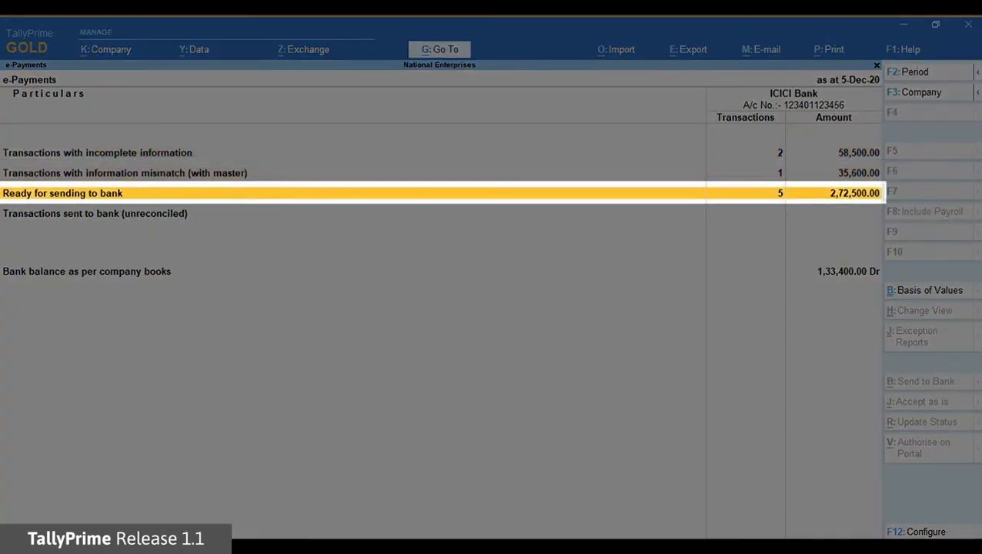
{"action": "key", "text": "Return"}
{"action": "key", "text": "Down"}
{"action": "key", "text": "Up"}
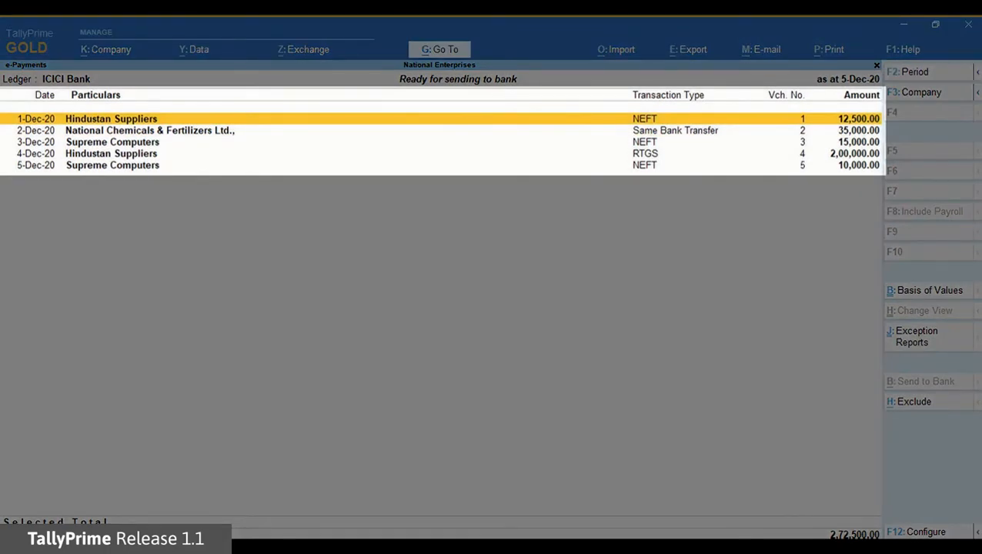
{"action": "key", "text": "space"}
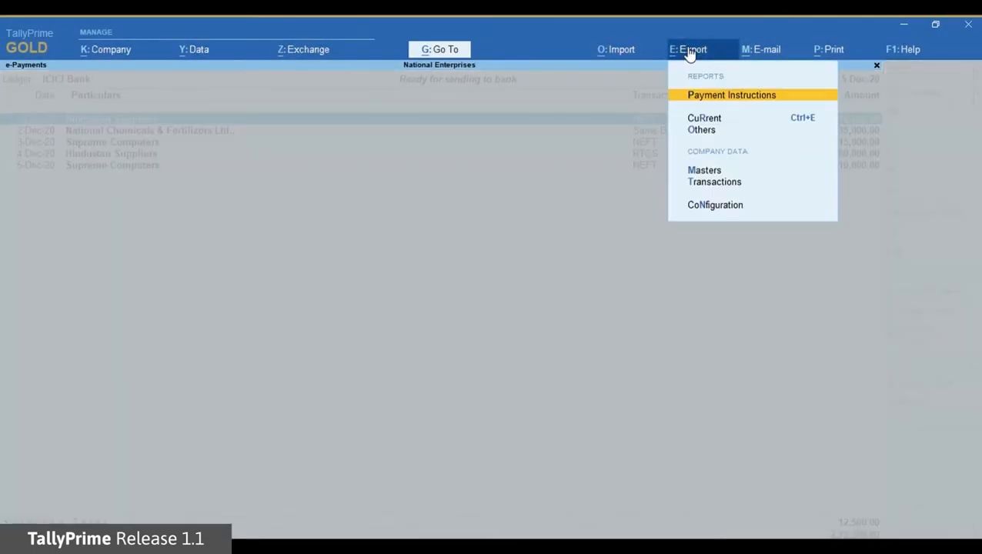
Step: Export the payment instruction as VEN_002_ICIC456_1225042517.enc to C:\Tally\TallyPrime1.1
{"action": "left_click", "coordinate": [690, 51]}
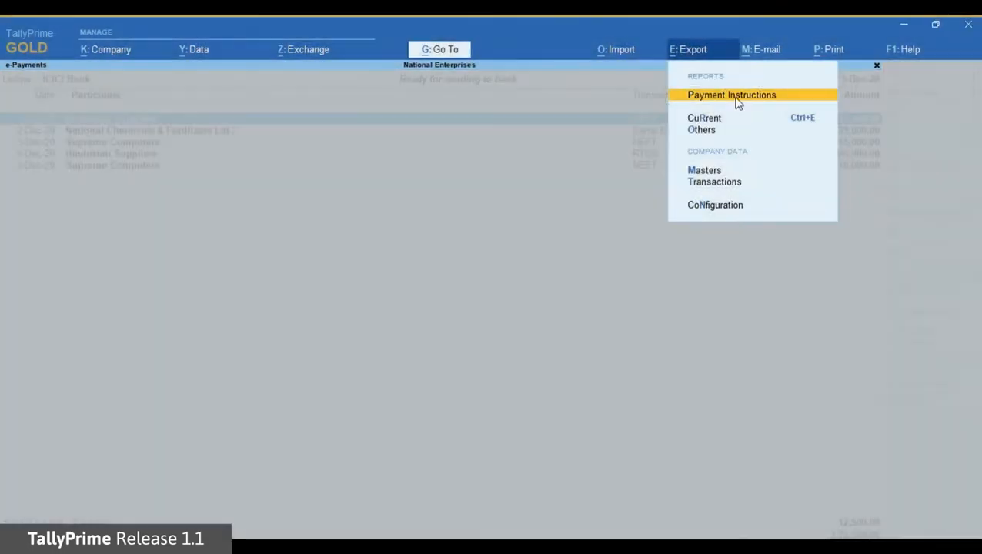
{"action": "left_click", "coordinate": [737, 103]}
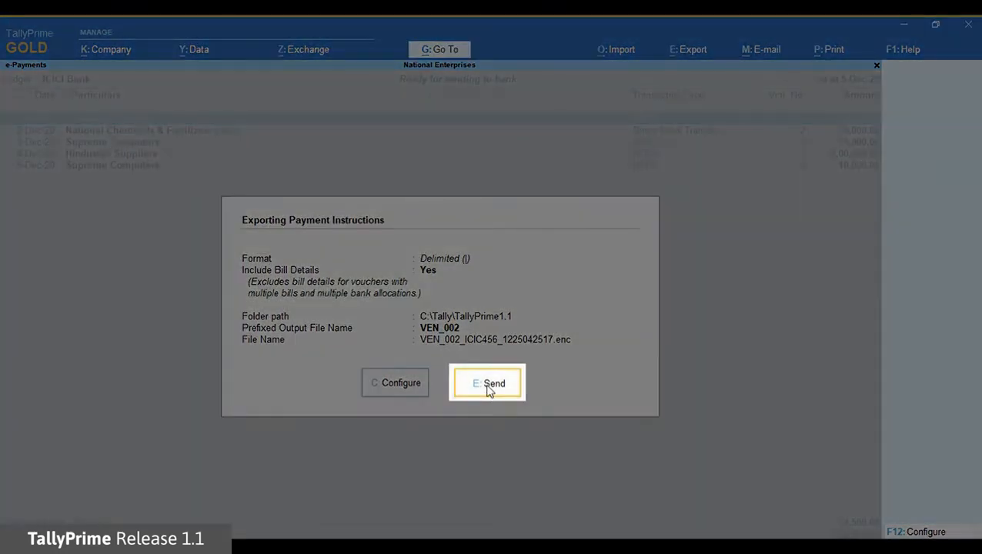
{"action": "left_click", "coordinate": [486, 388]}
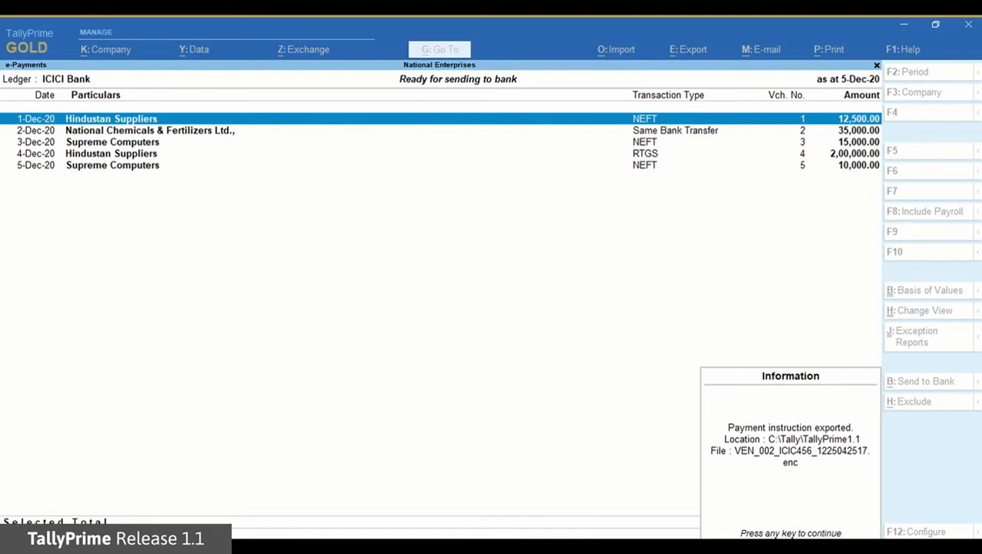
Step: Dismiss the export confirmation and check the unreconciled sent-to-bank list, then return to the summary
{"action": "key", "text": "Return"}
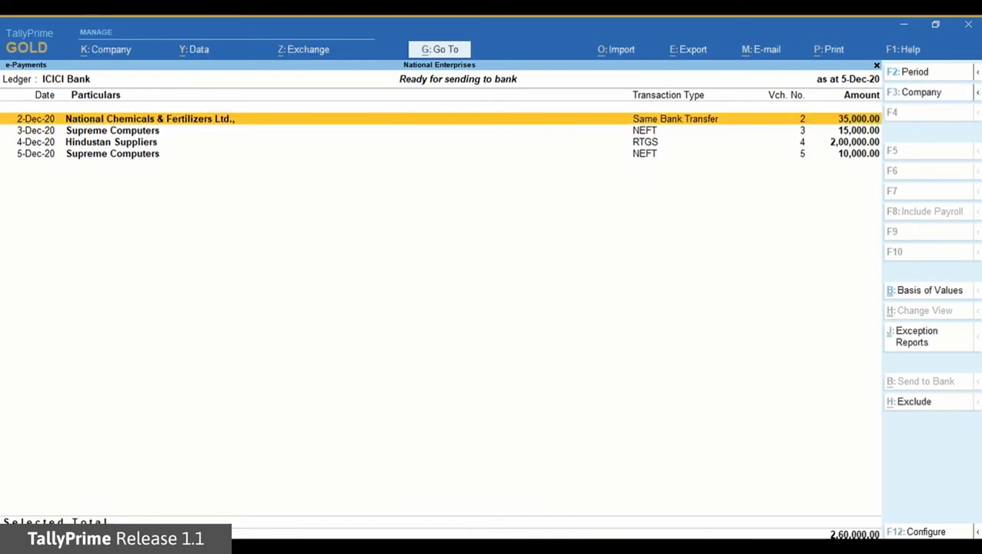
{"action": "key", "text": "Escape"}
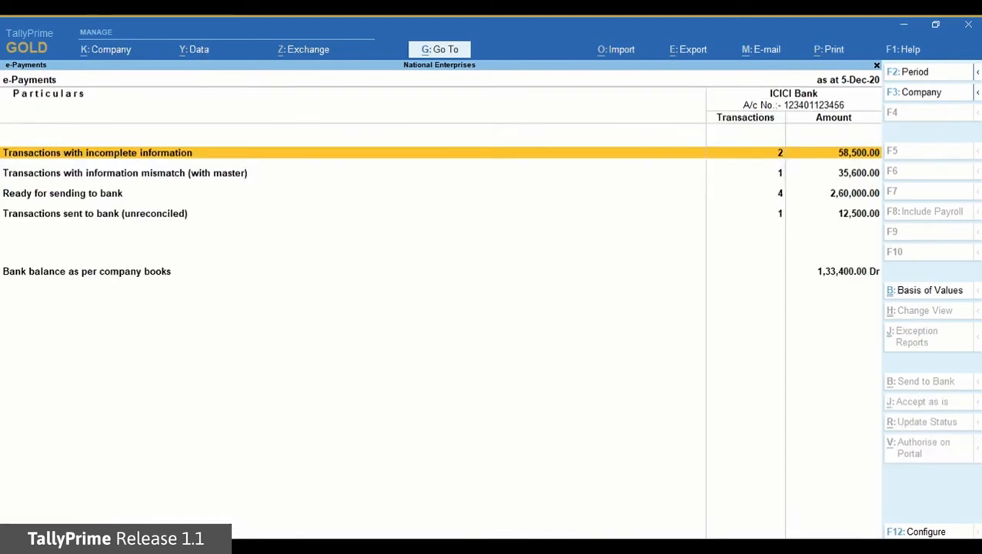
{"action": "key", "text": "Down"}
{"action": "key", "text": "Down"}
{"action": "key", "text": "Down"}
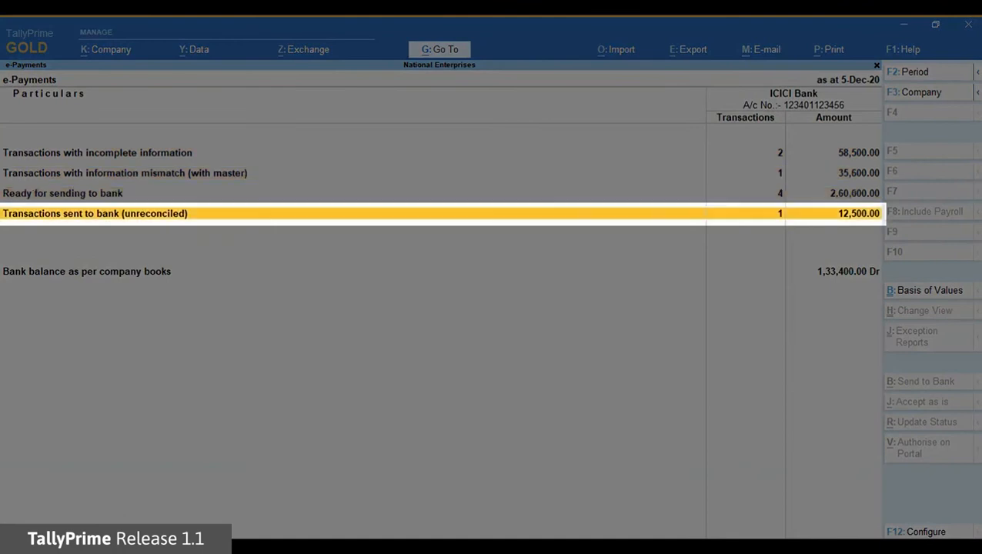
{"action": "key", "text": "Return"}
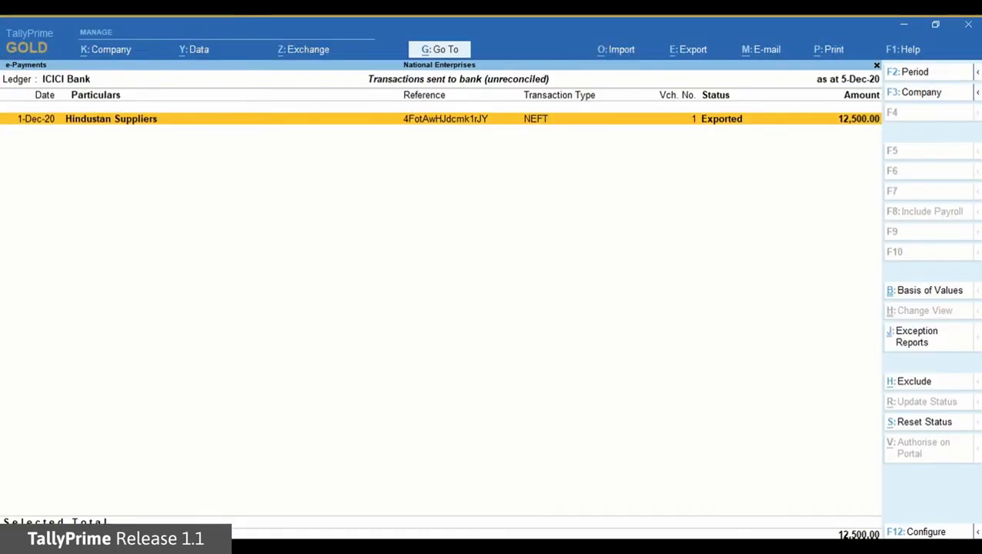
{"action": "key", "text": "Escape"}
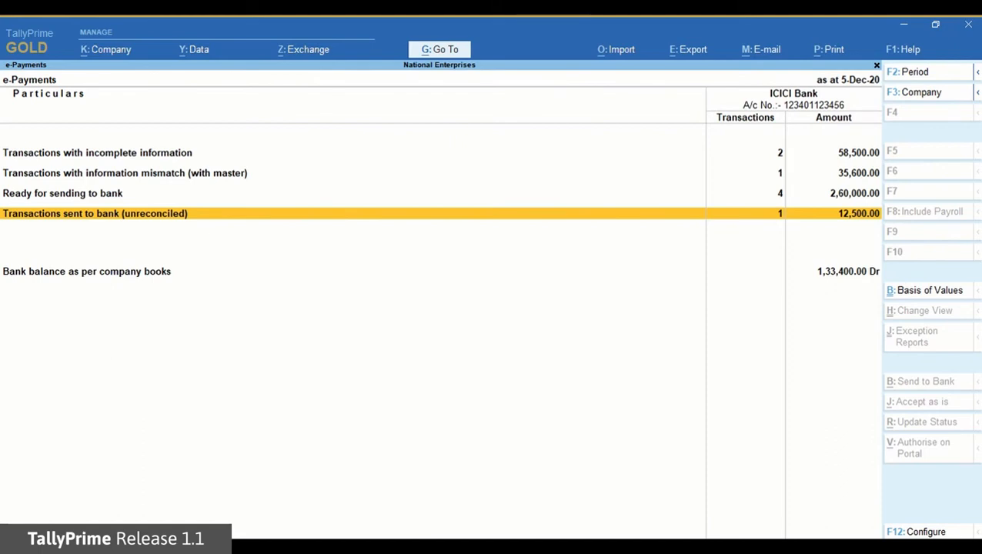
{"action": "key", "text": "Up"}
{"action": "key", "text": "Up"}
{"action": "key", "text": "Up"}
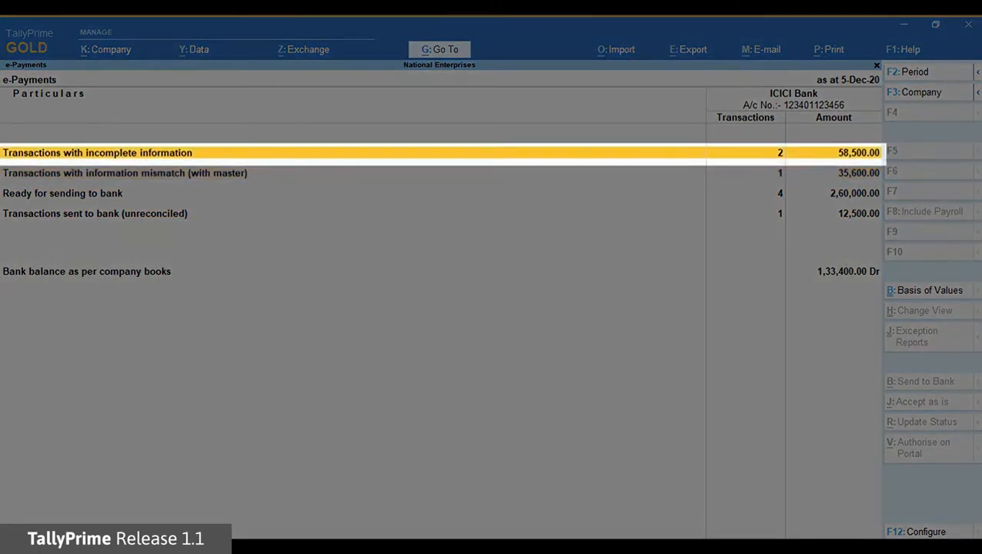
{"action": "key", "text": "Return"}
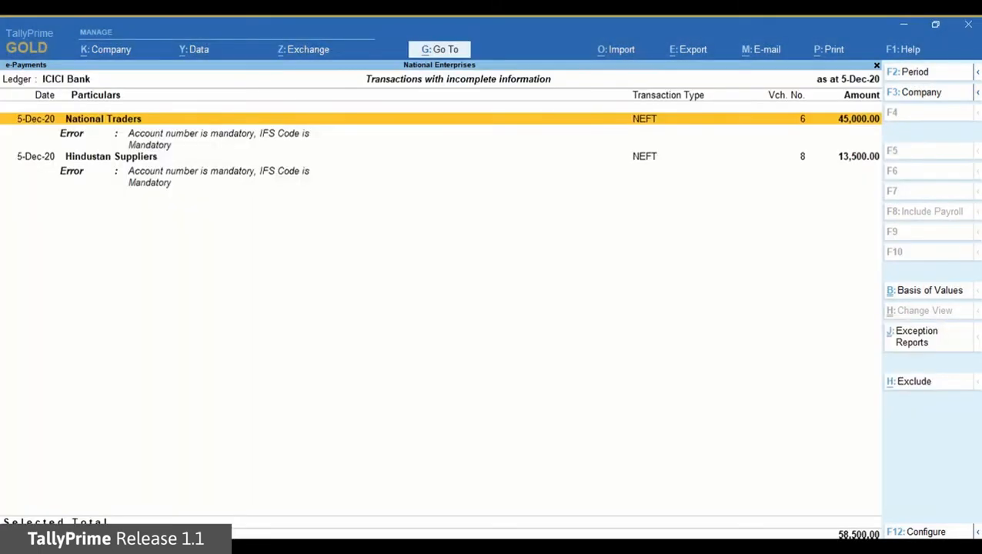
{"action": "key", "text": "Down"}
{"action": "key", "text": "Down"}
{"action": "key", "text": "Down"}
{"action": "key", "text": "Up"}
{"action": "key", "text": "Up"}
{"action": "key", "text": "Up"}
{"action": "key", "text": "Escape"}
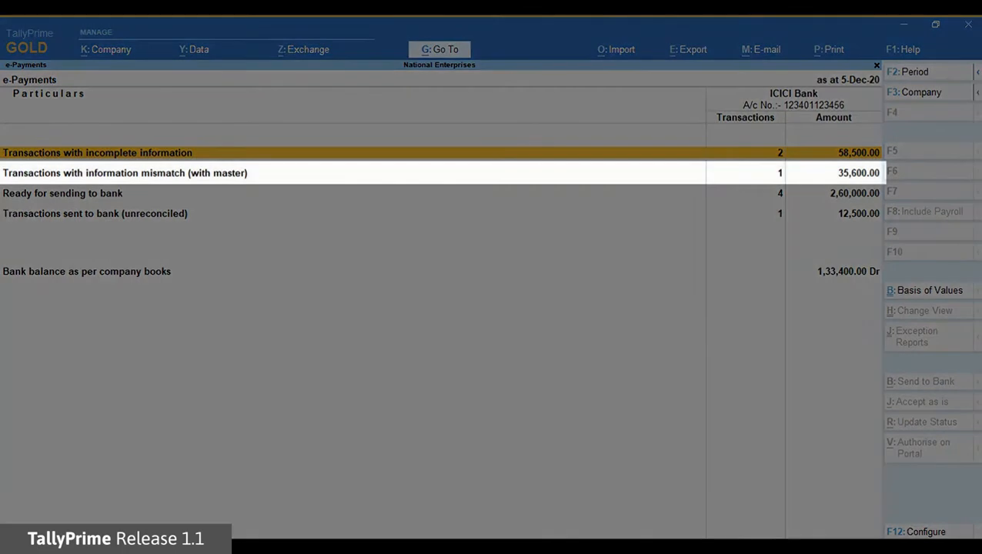
{"action": "key", "text": "Down"}
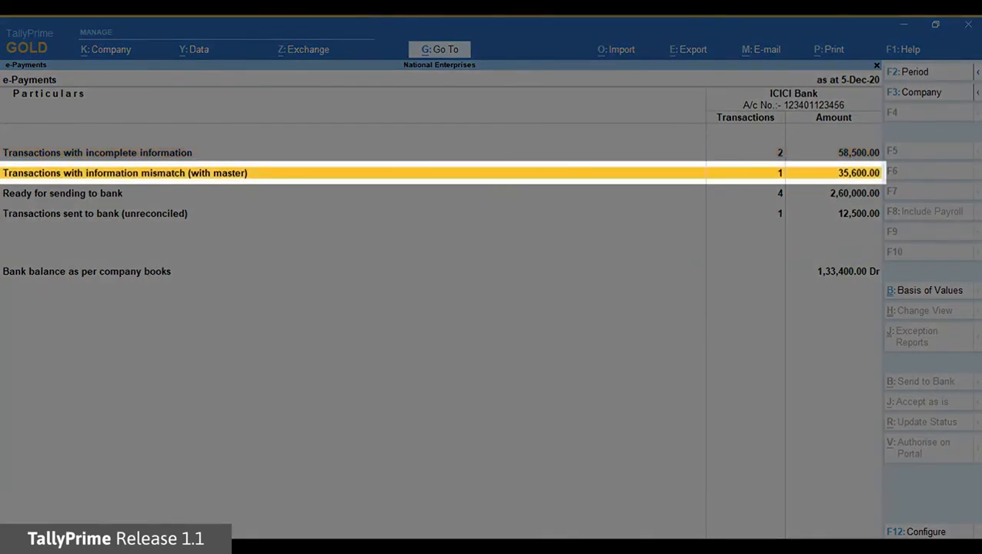
{"action": "key", "text": "Return"}
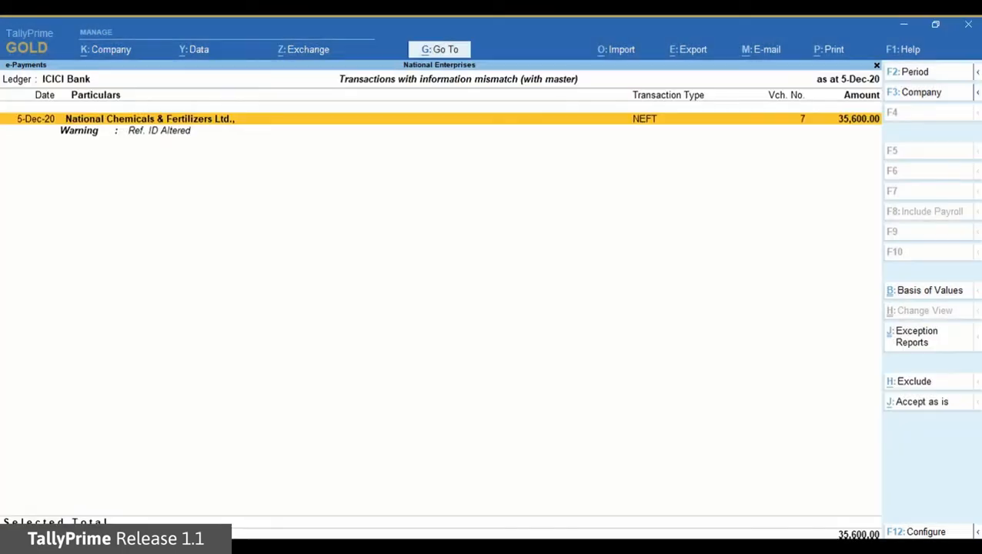
{"action": "key", "text": "Escape"}
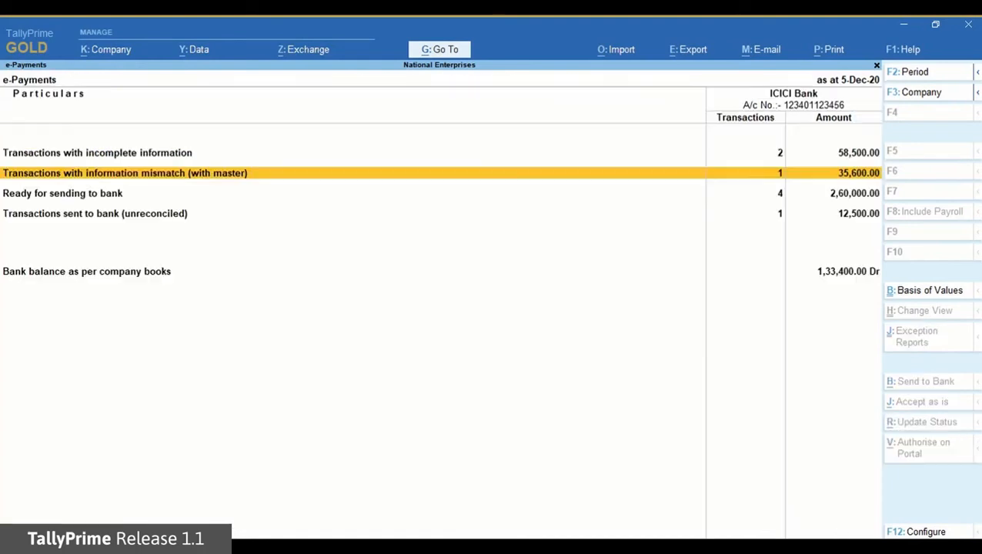
{"action": "key", "text": "Down"}
{"action": "key", "text": "Up"}
{"action": "key", "text": "Up"}
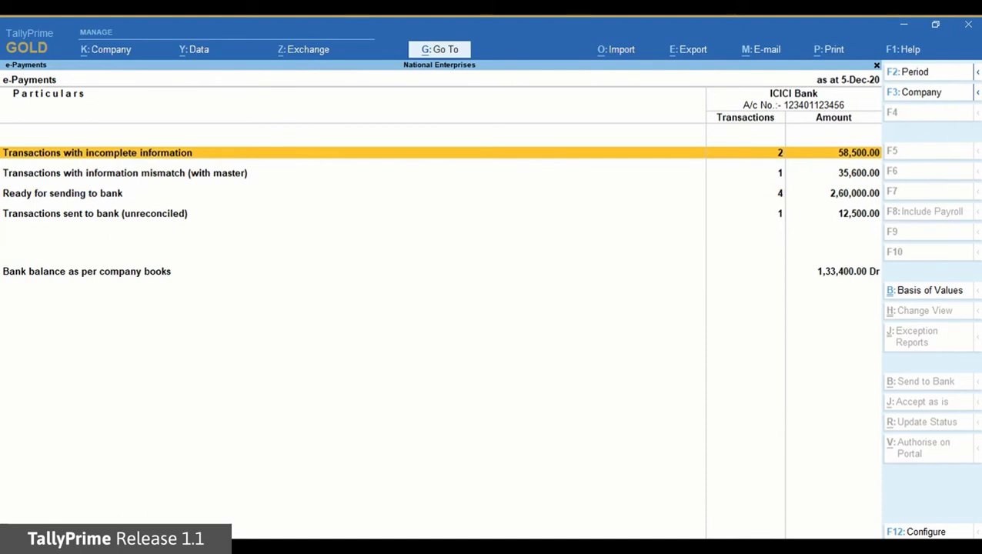
Step: Copy Hindustan Suppliers' account number and IFS Code from its master into the 13,500 payment
{"action": "key", "text": "Return"}
{"action": "key", "text": "Down"}
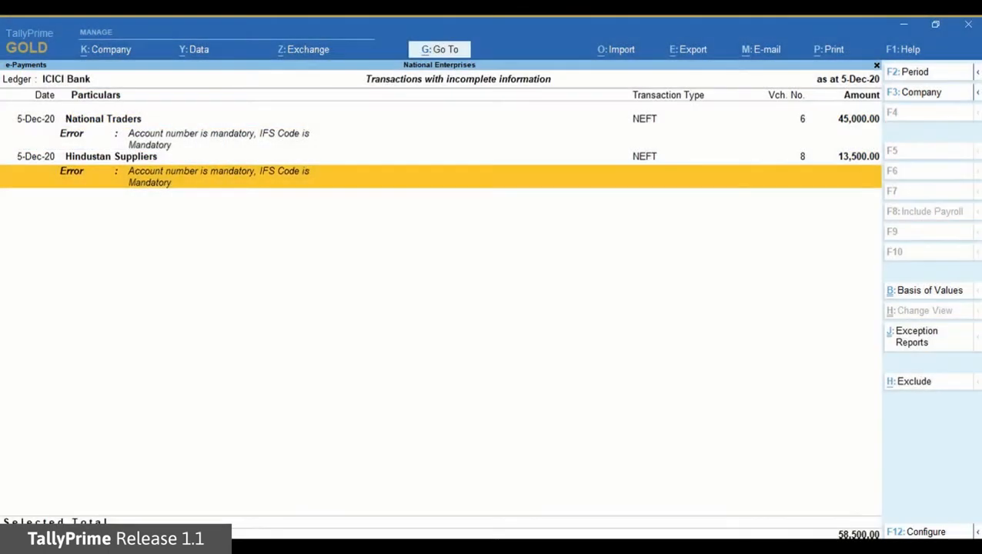
{"action": "key", "text": "Return"}
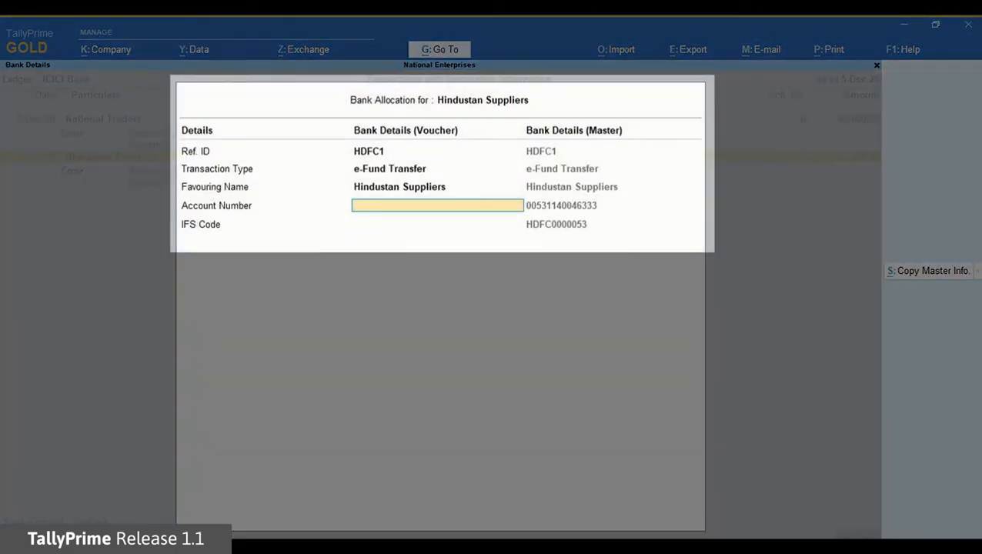
{"action": "left_click", "coordinate": [929, 272]}
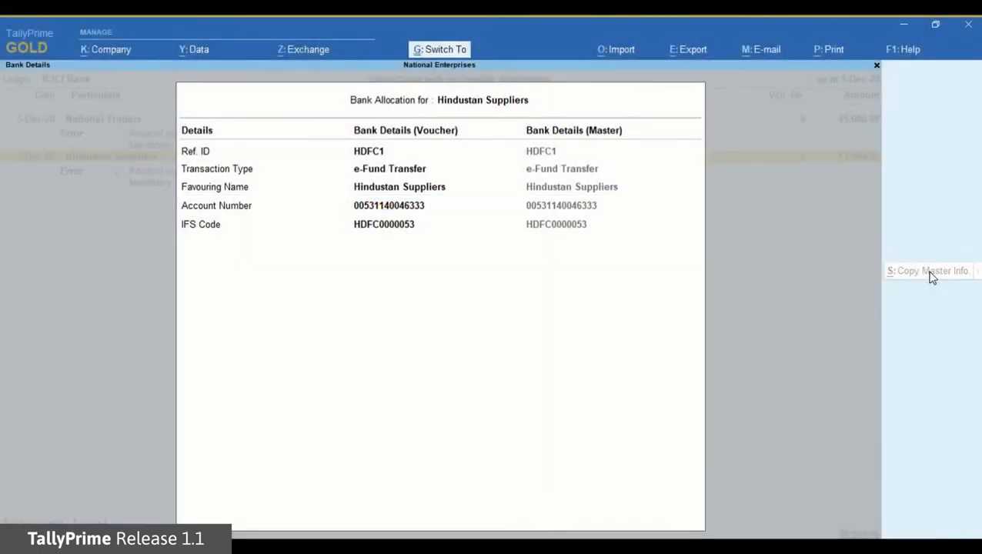
{"action": "key", "text": "Return"}
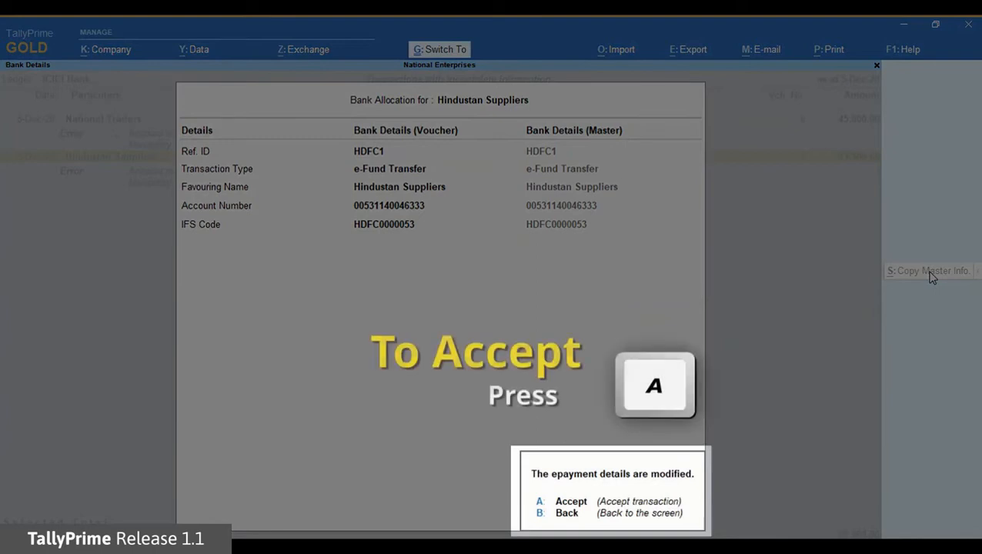
{"action": "key", "text": "a"}
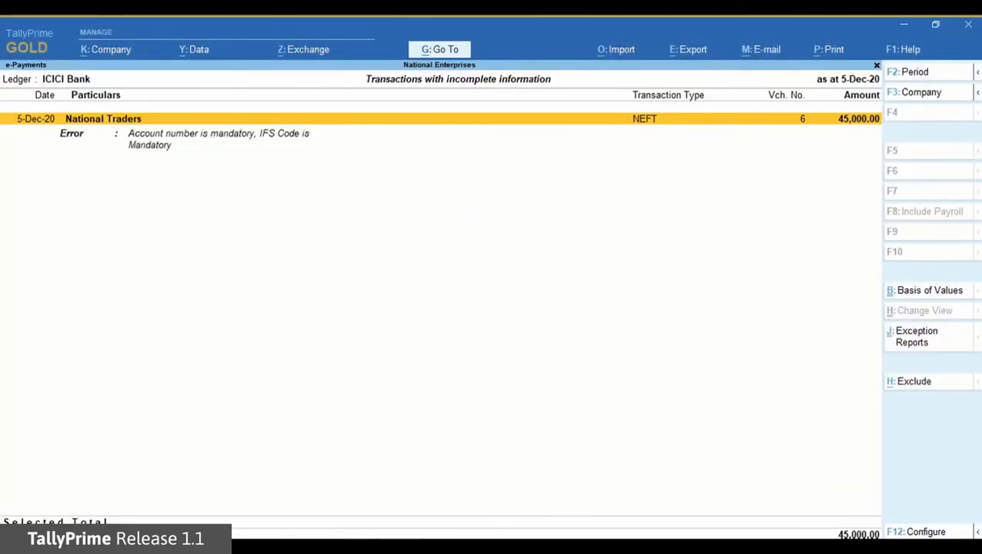
{"action": "key", "text": "Escape"}
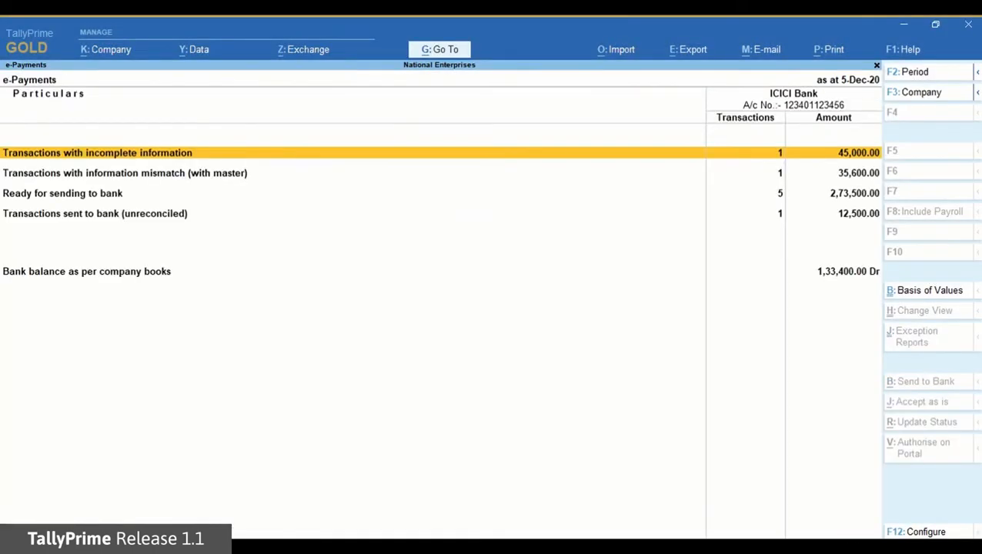
Step: Look through the five payments ready for sending to bank, then go back to the summary
{"action": "key", "text": "Down"}
{"action": "key", "text": "Down"}
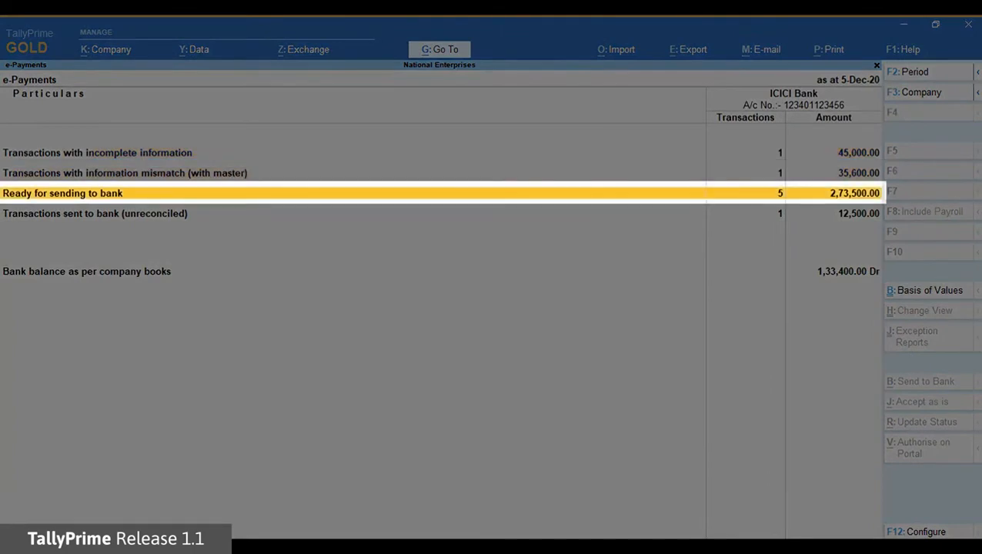
{"action": "key", "text": "Return"}
{"action": "key", "text": "Down"}
{"action": "key", "text": "Down"}
{"action": "key", "text": "Down"}
{"action": "key", "text": "Down"}
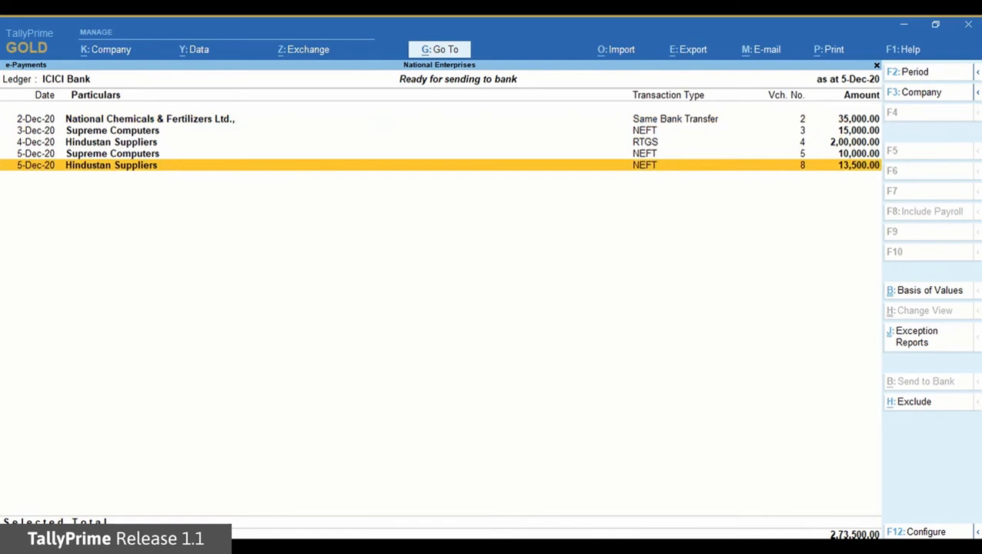
{"action": "key", "text": "Escape"}
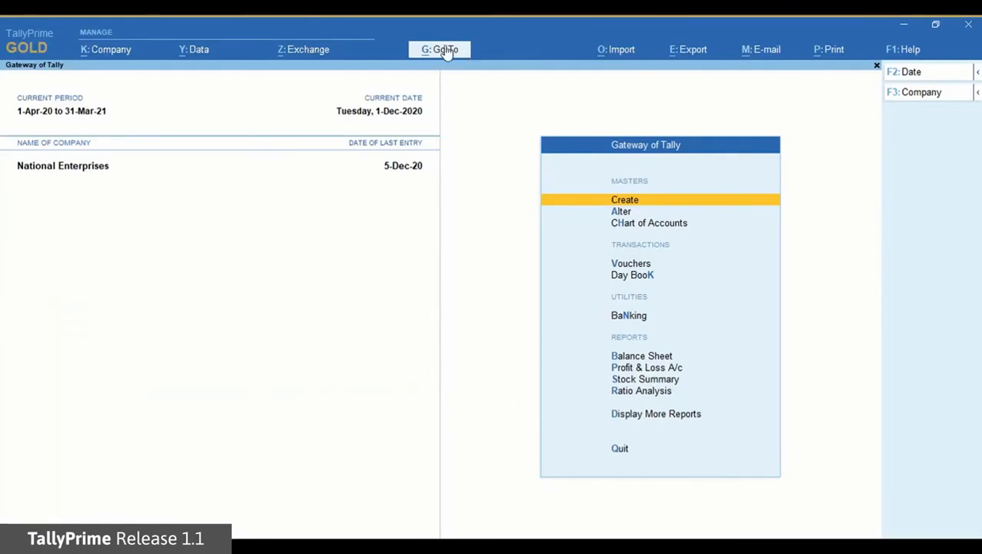
Step: Reopen e-Payments with 'epa' and show ICICI Bank's unreconciled transactions sent to bank
{"action": "left_click", "coordinate": [440, 50]}
{"action": "type", "text": "epa"}
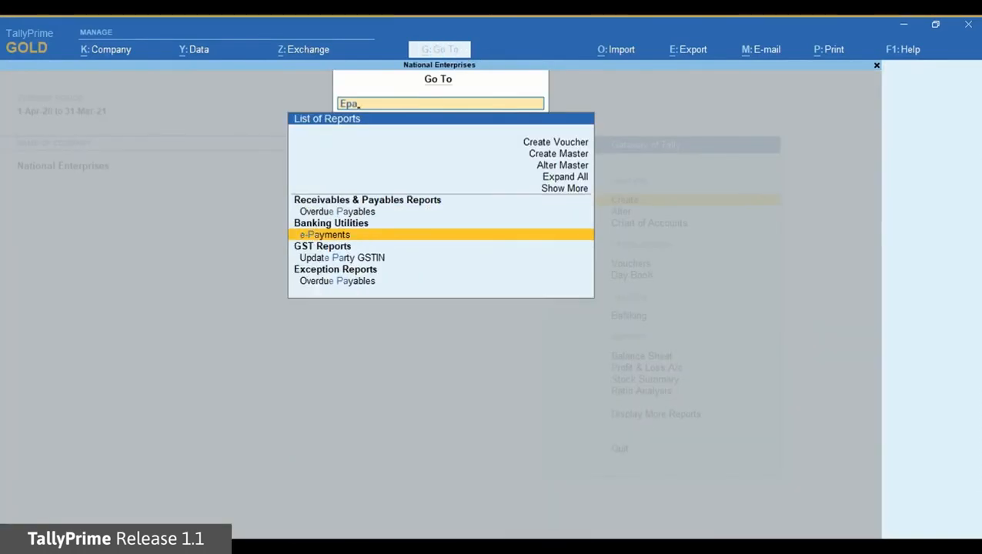
{"action": "key", "text": "Return"}
{"action": "key", "text": "Down"}
{"action": "key", "text": "Down"}
{"action": "key", "text": "Down"}
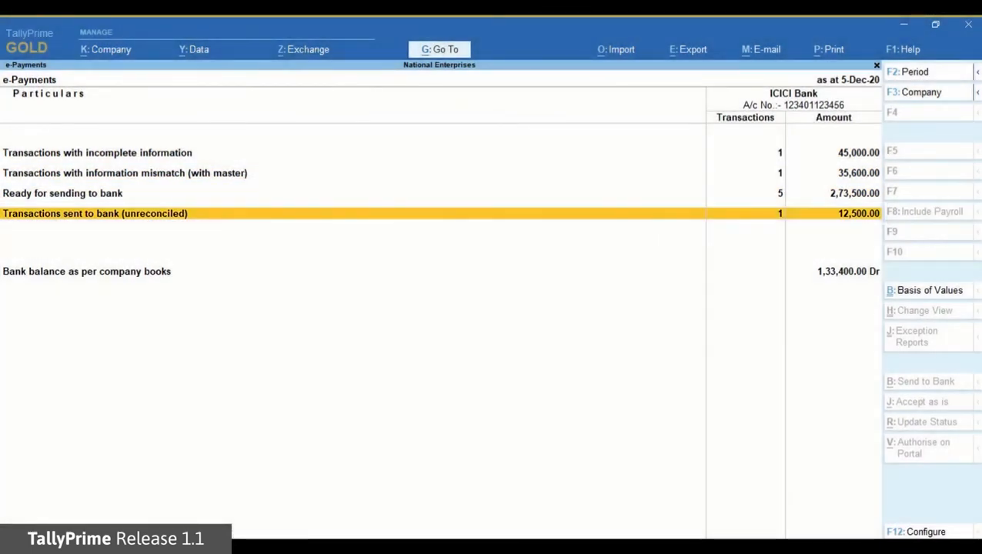
{"action": "key", "text": "Return"}
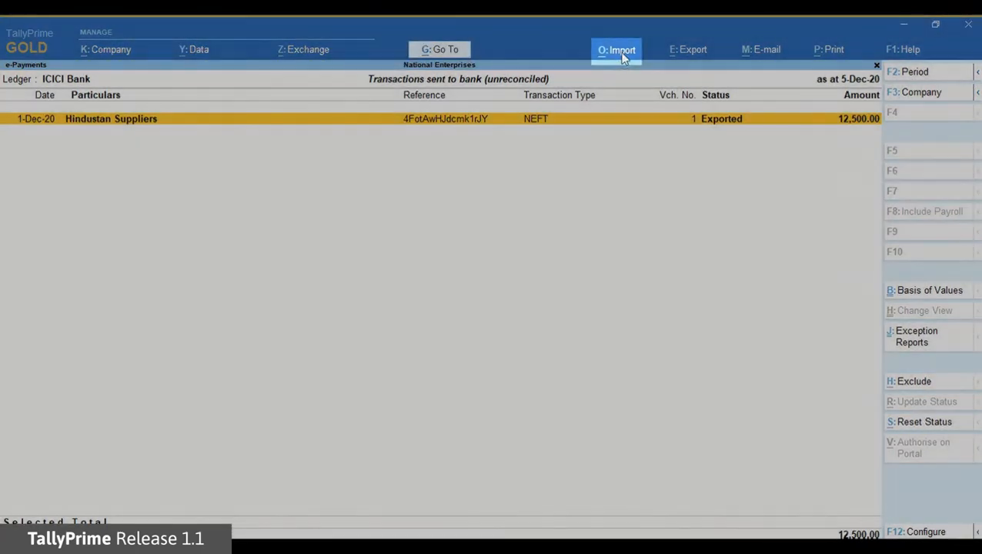
Step: Import the bank's intermediate .txt file to reconcile the Hindustan Suppliers payment
{"action": "left_click", "coordinate": [622, 54]}
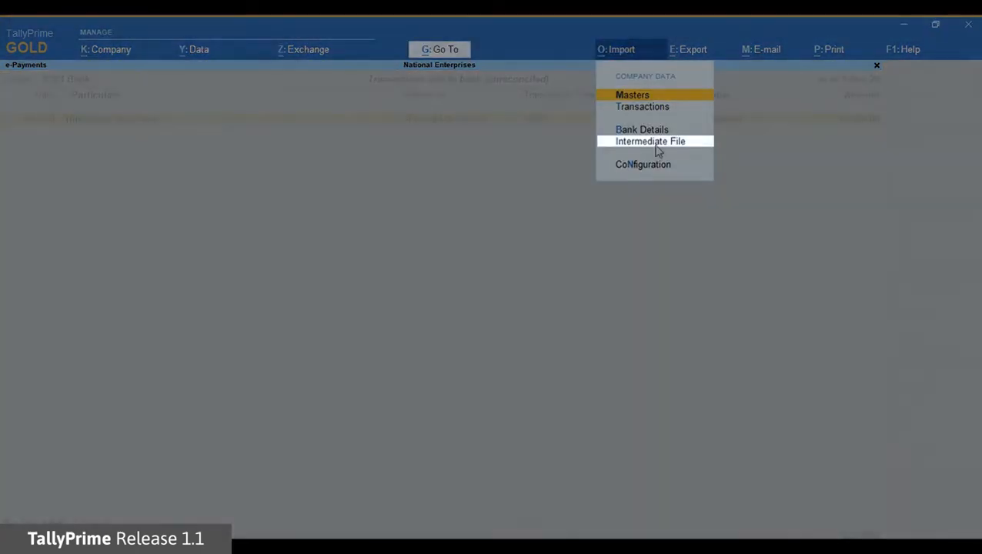
{"action": "left_click", "coordinate": [658, 146]}
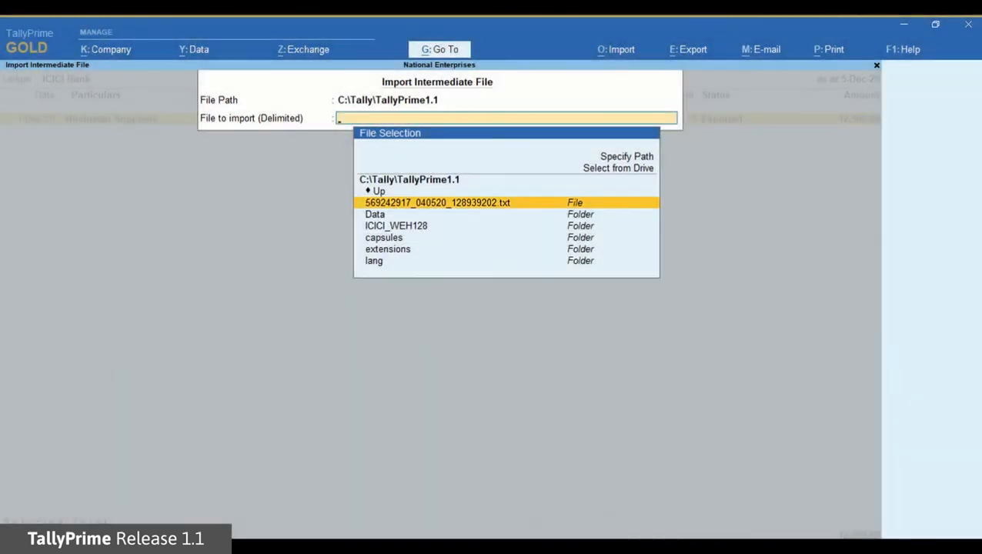
{"action": "key", "text": "Return"}
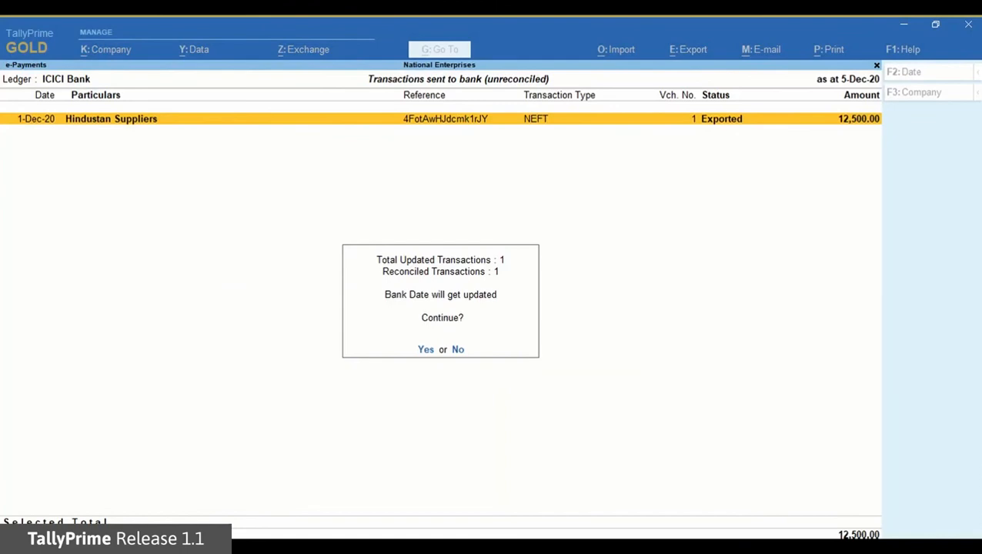